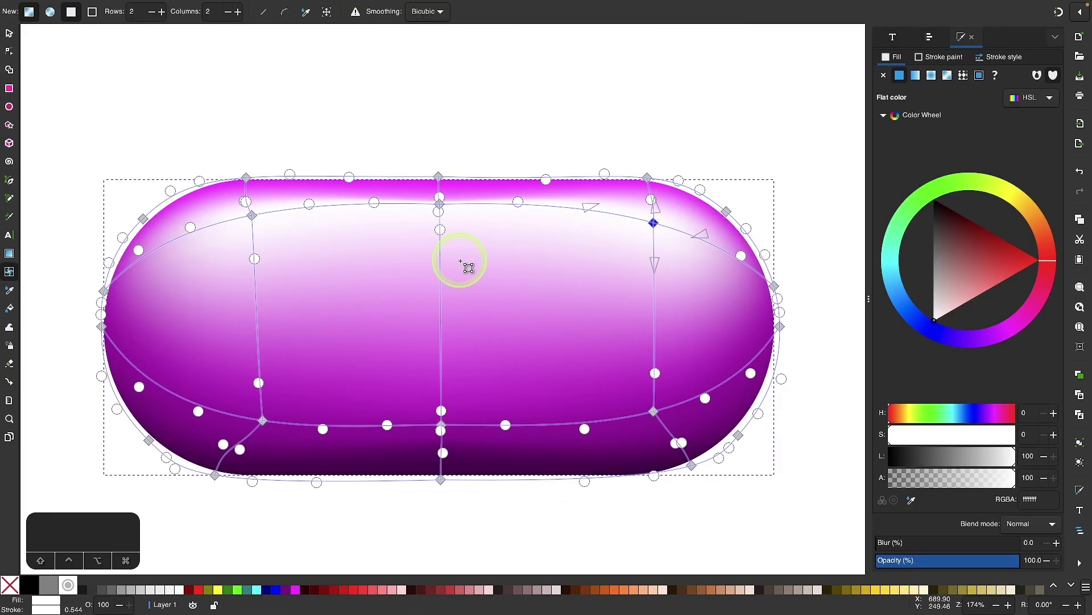
scroll(452, 252, down, 2)
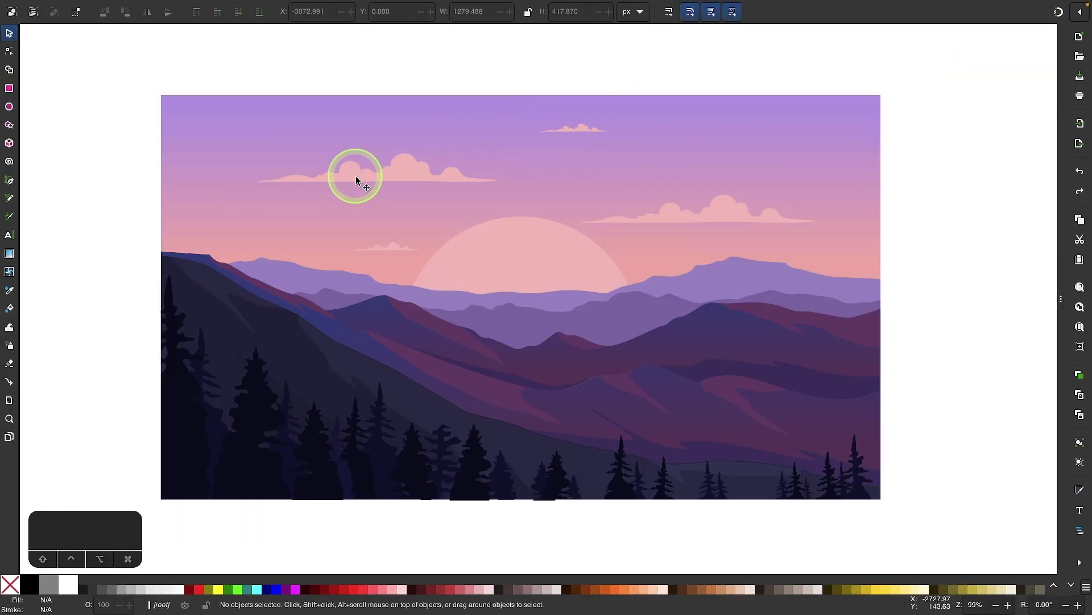
scroll(356, 176, up, 5)
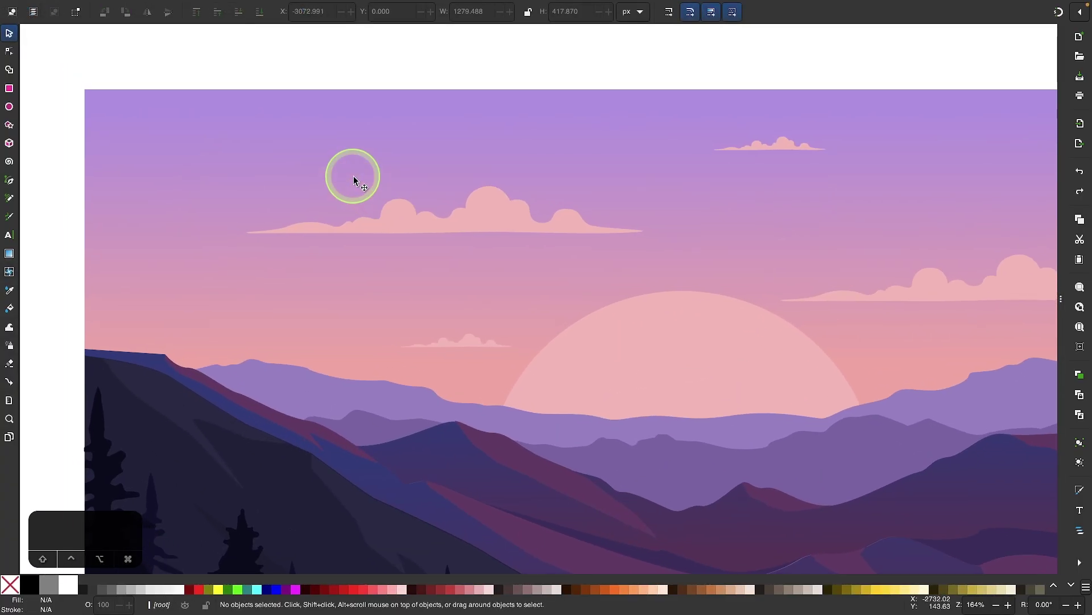
scroll(353, 176, down, 1)
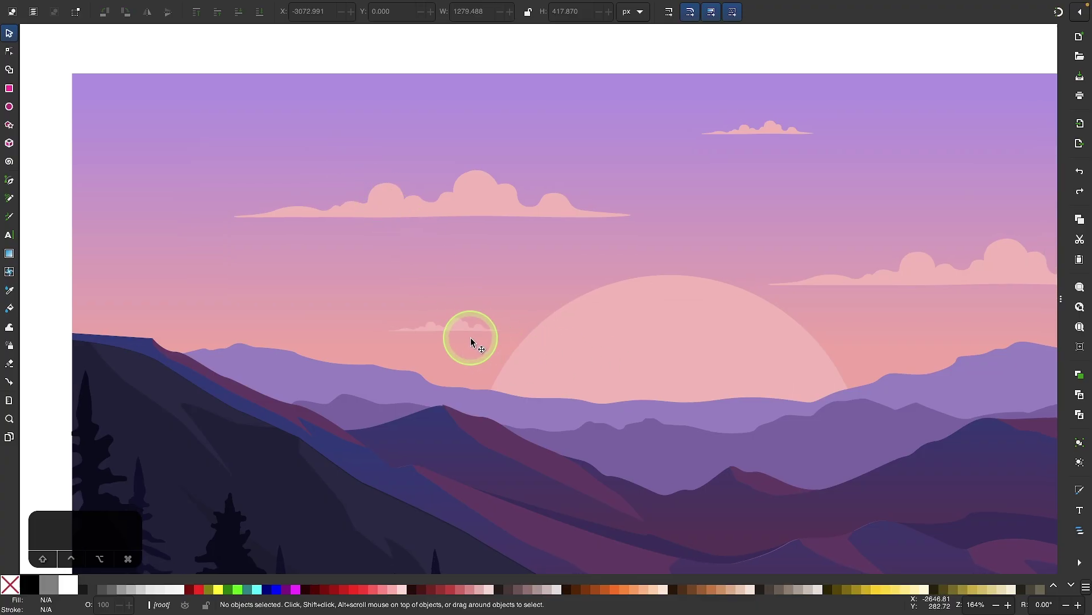
Step: Try moving the gradient sky rectangle upward behind the landscape artwork, and undo the move
click(243, 147)
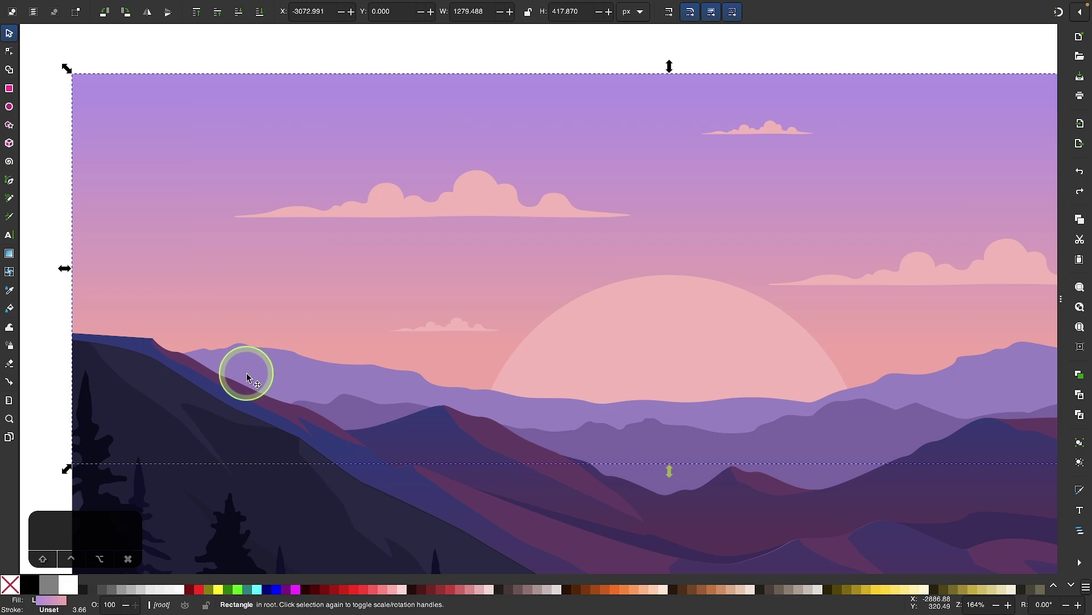
drag(171, 289, 188, 202)
scroll(187, 203, up, 3)
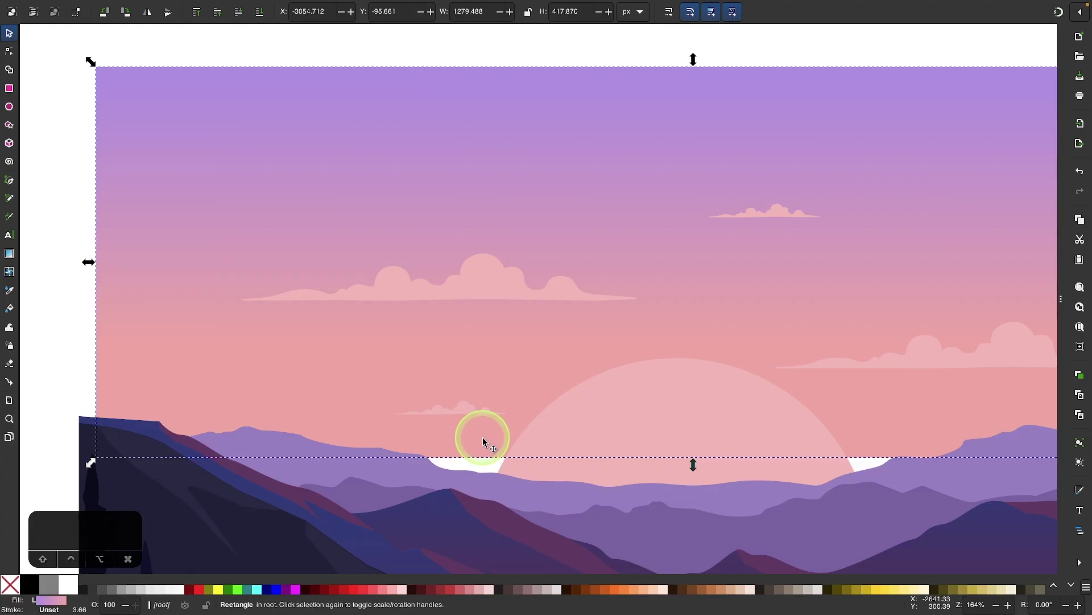
key(ctrl+z)
key(ctrl+z)
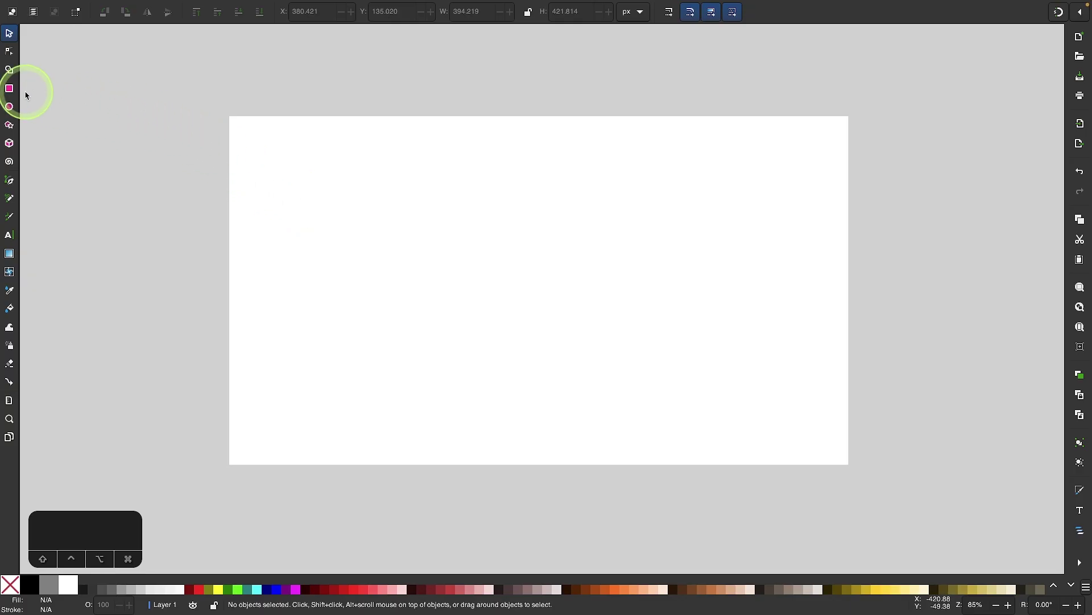
Step: Draw a magenta rectangle about 387 by 414 px on the blank page and give it a linear gradient fill
click(9, 88)
drag(387, 165, 572, 363)
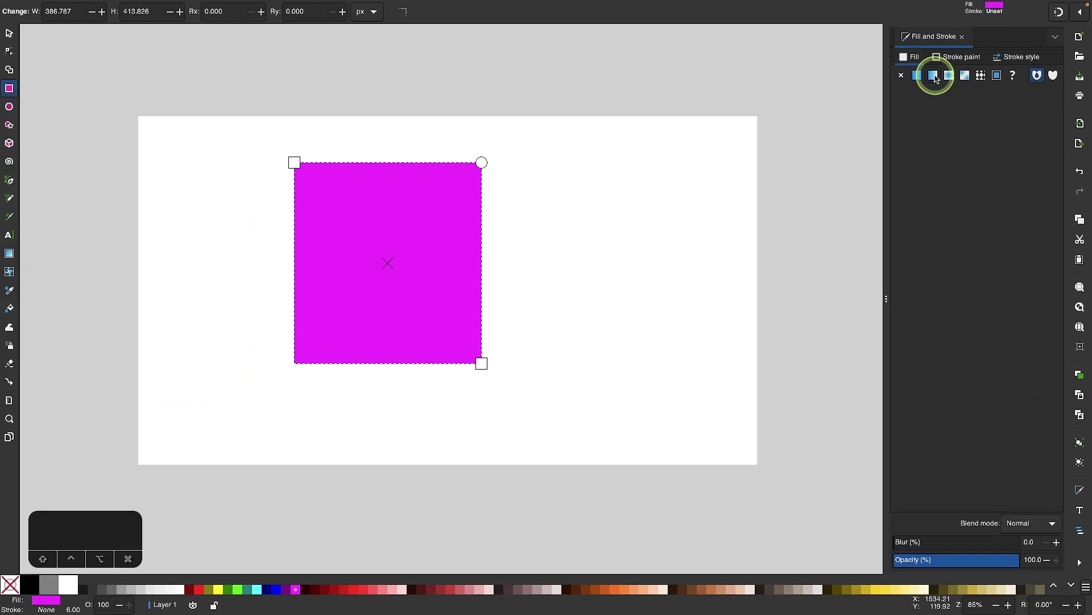
click(774, 97)
key(3)
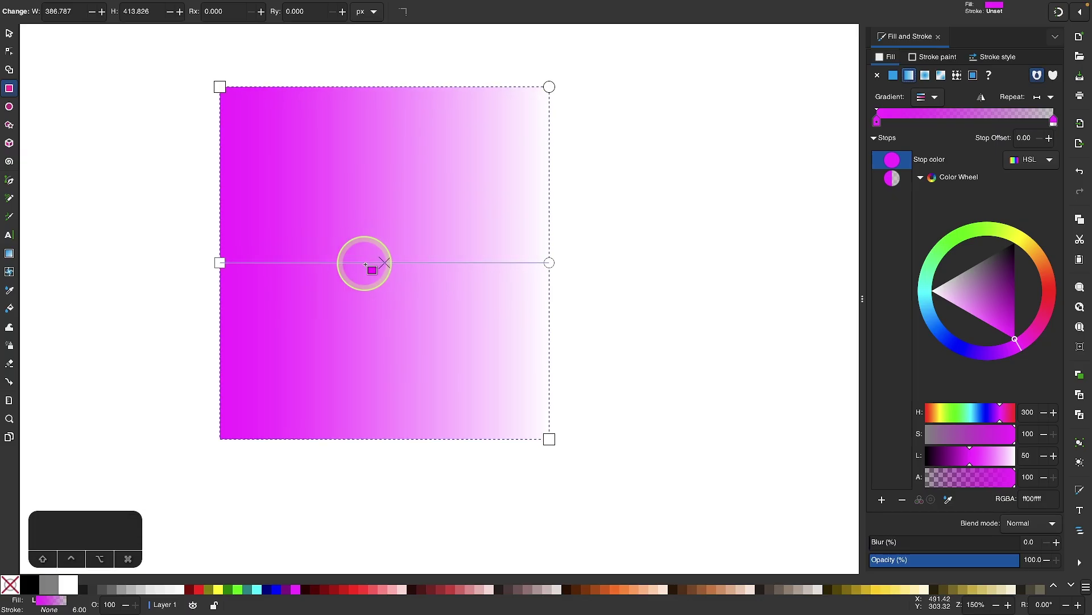
scroll(366, 265, up, 1)
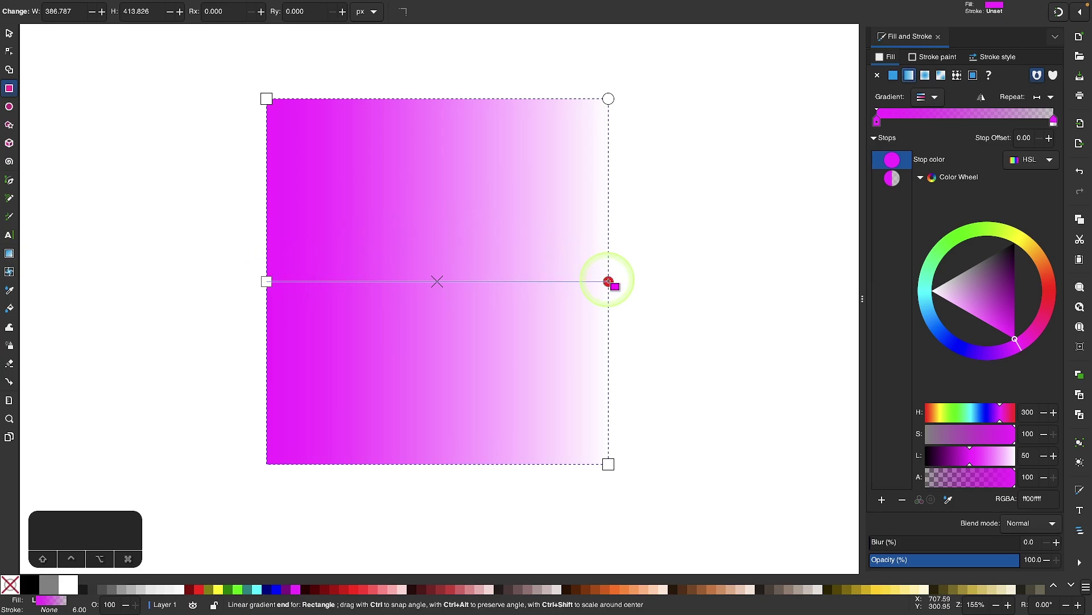
Step: Set the gradient's end stop to alpha 100 and colour it yellow, using the HSL colour mode
click(10, 254)
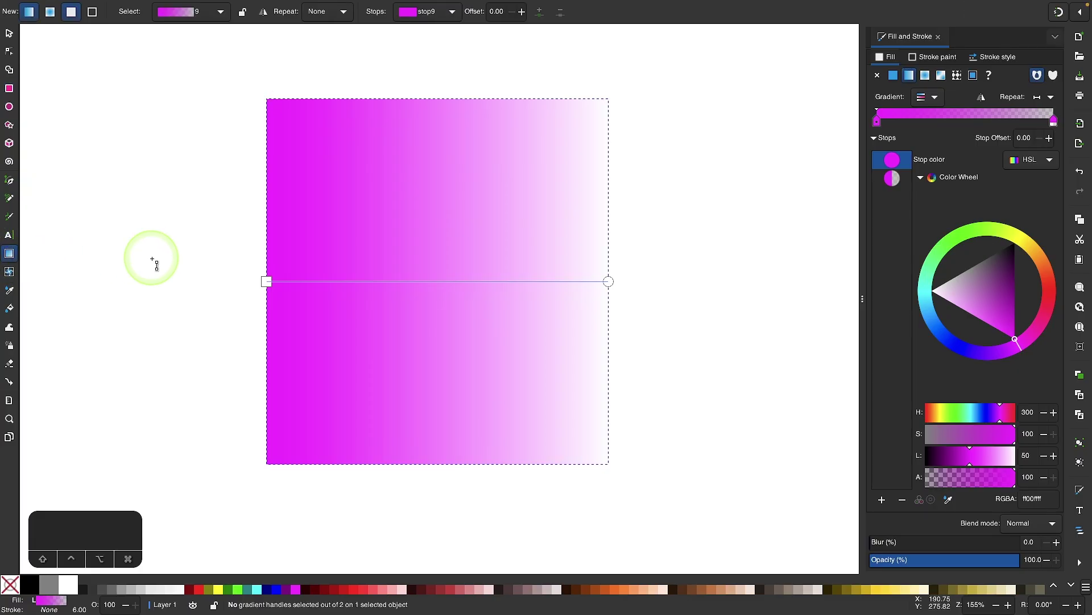
click(269, 283)
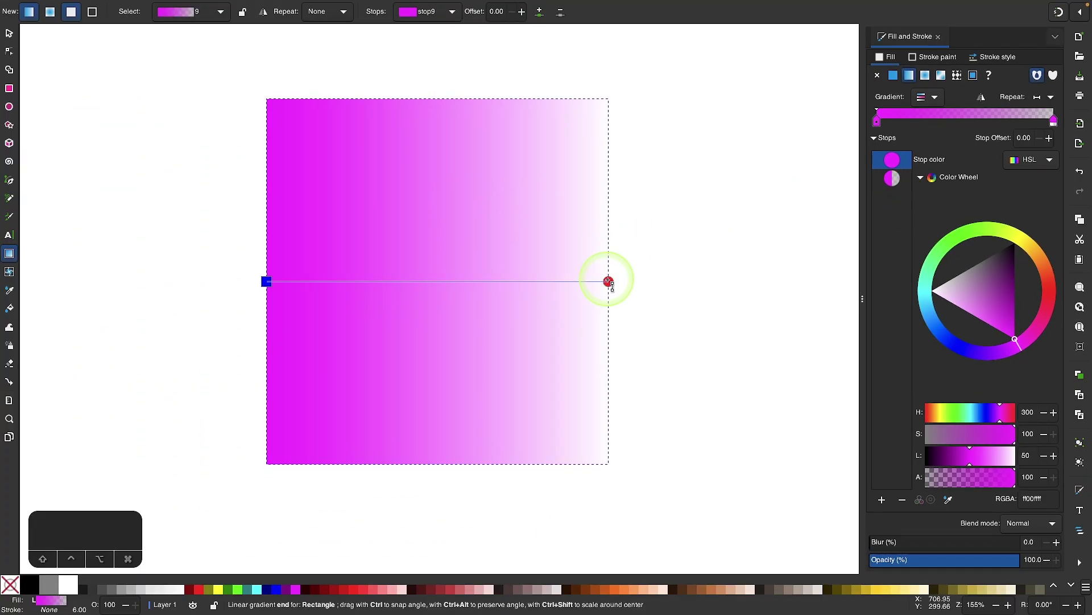
click(608, 281)
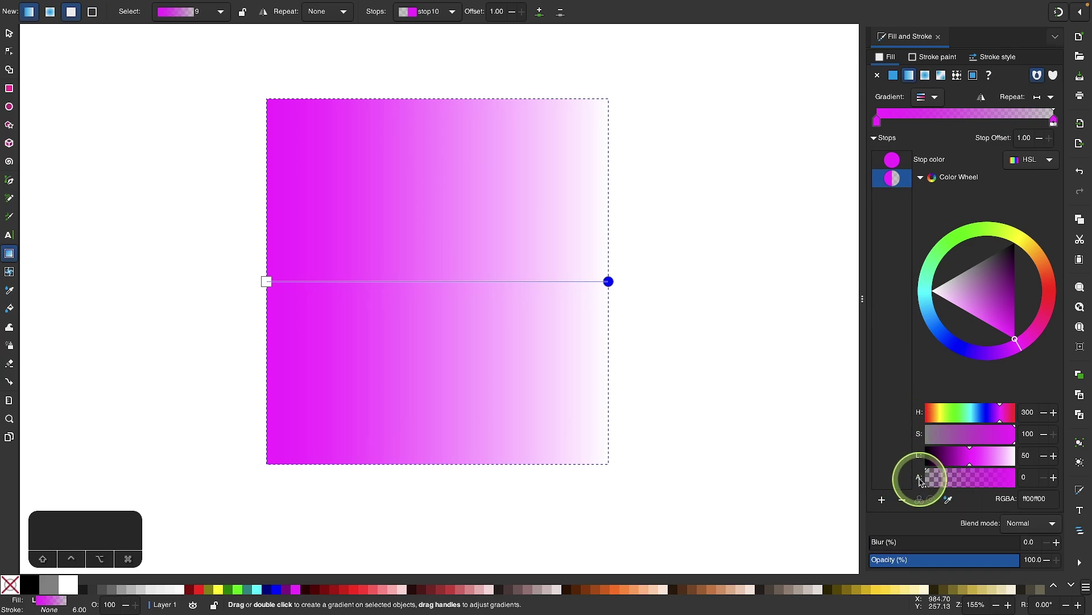
click(1050, 162)
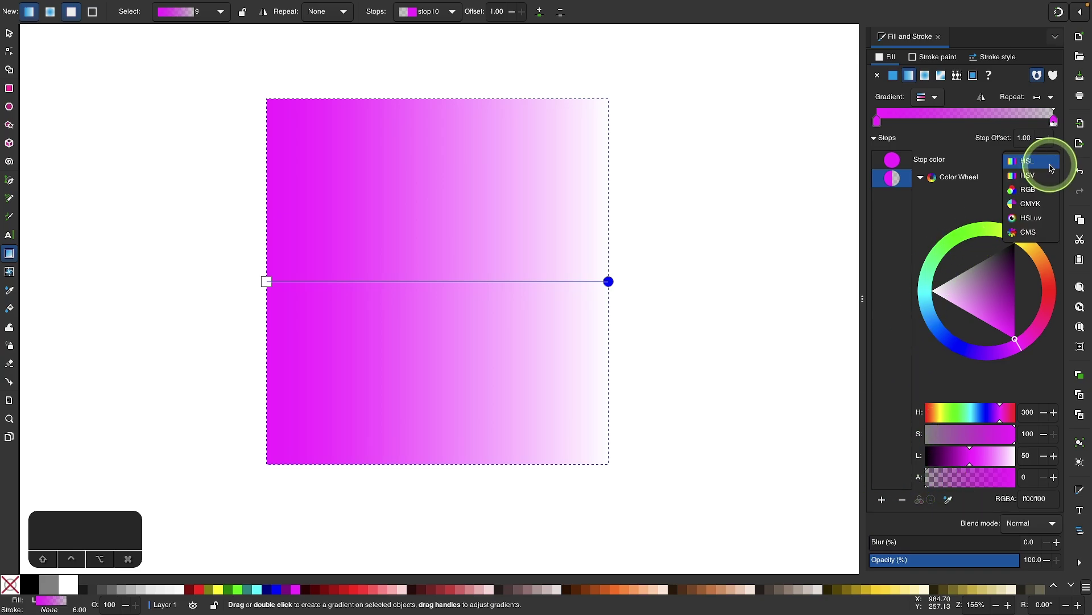
click(1034, 164)
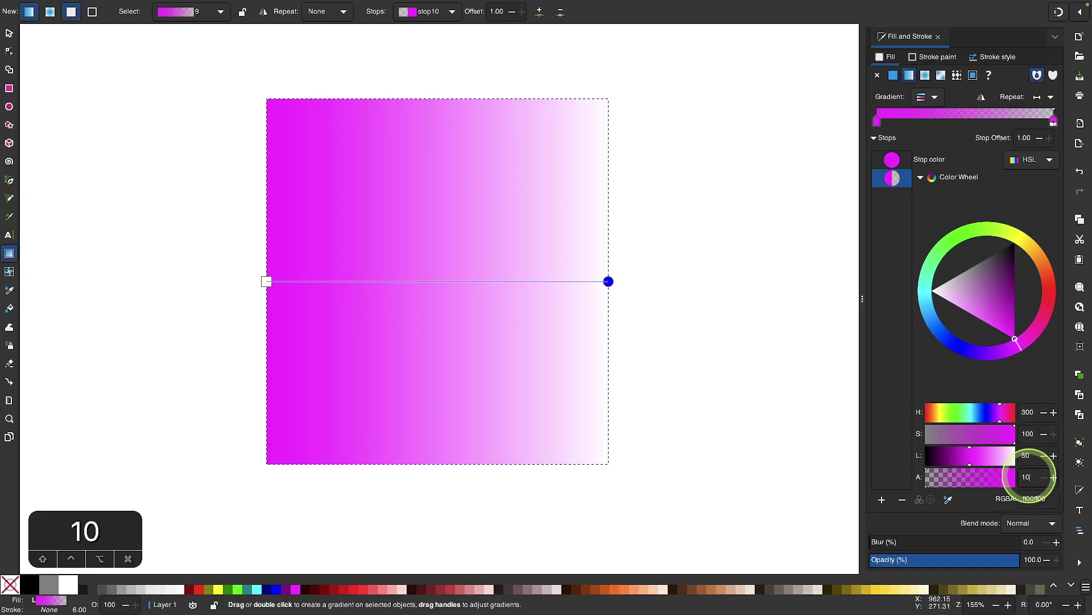
key(Return)
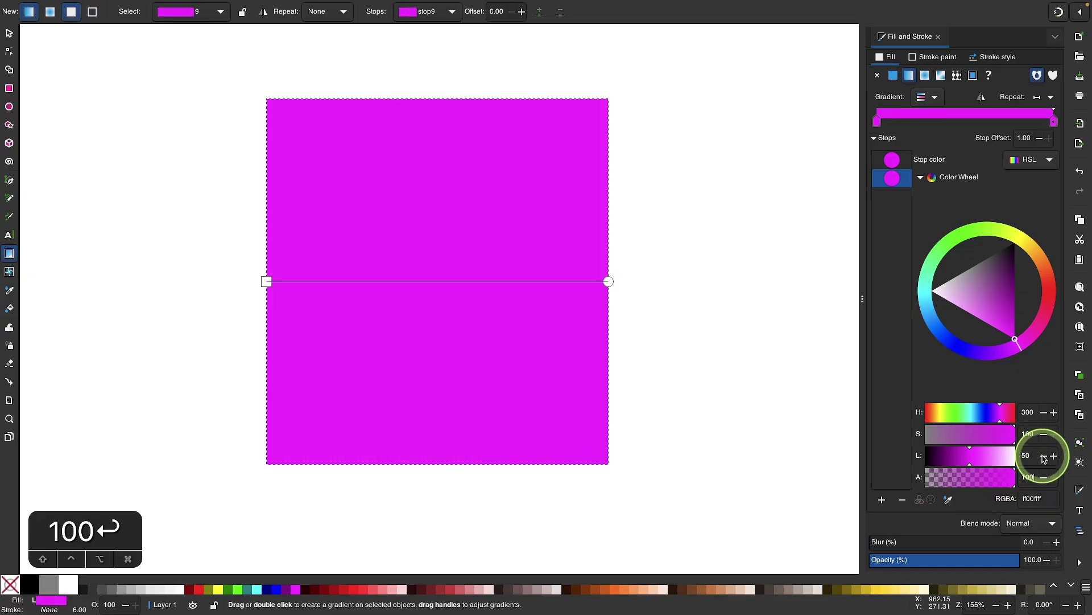
click(609, 281)
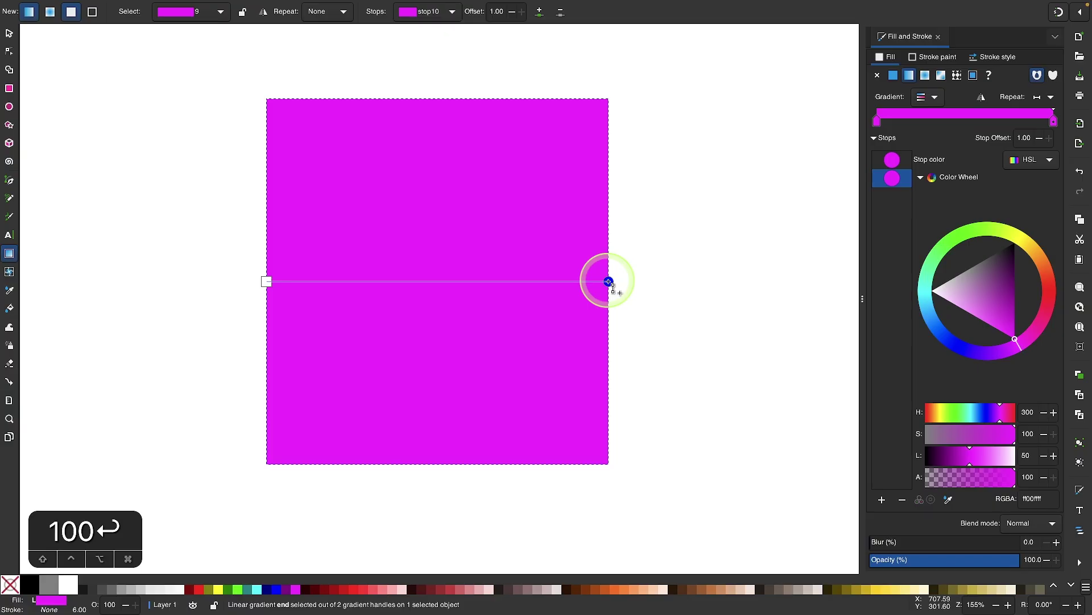
click(217, 589)
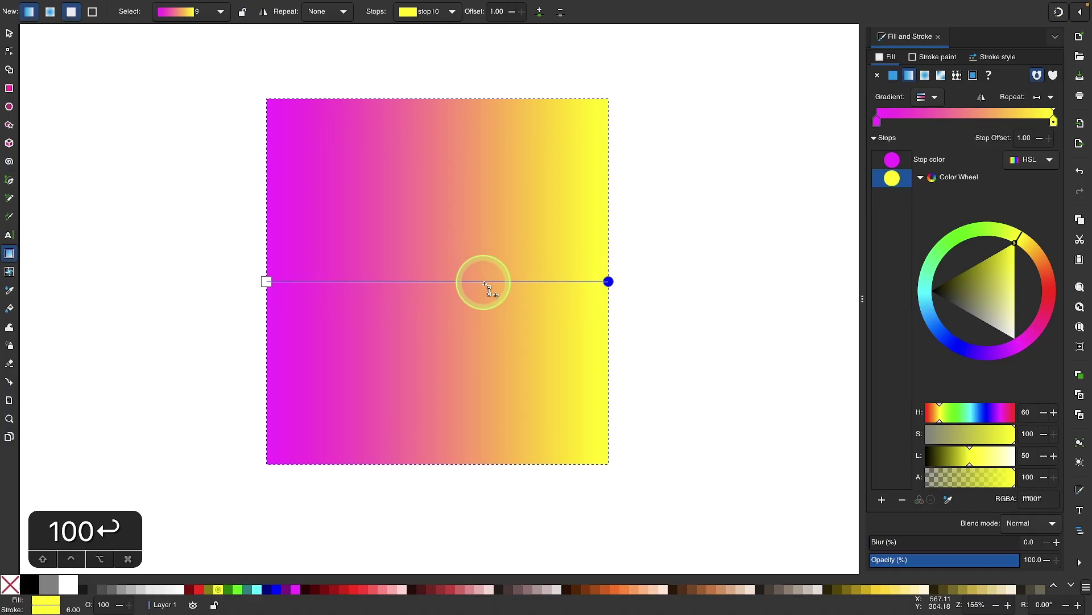
Step: Reposition both gradient handles so the magenta-to-yellow blend runs along a short horizontal line in the rectangle's lower part
drag(266, 282, 374, 385)
drag(608, 281, 543, 268)
drag(522, 216, 451, 171)
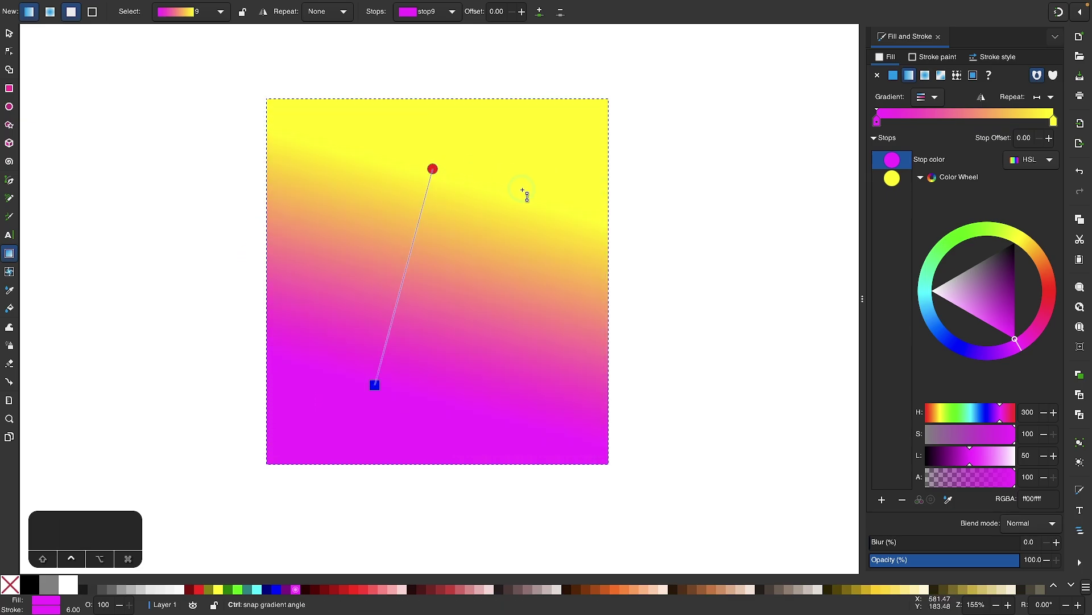
drag(577, 325, 511, 386)
drag(381, 393, 355, 392)
click(353, 392)
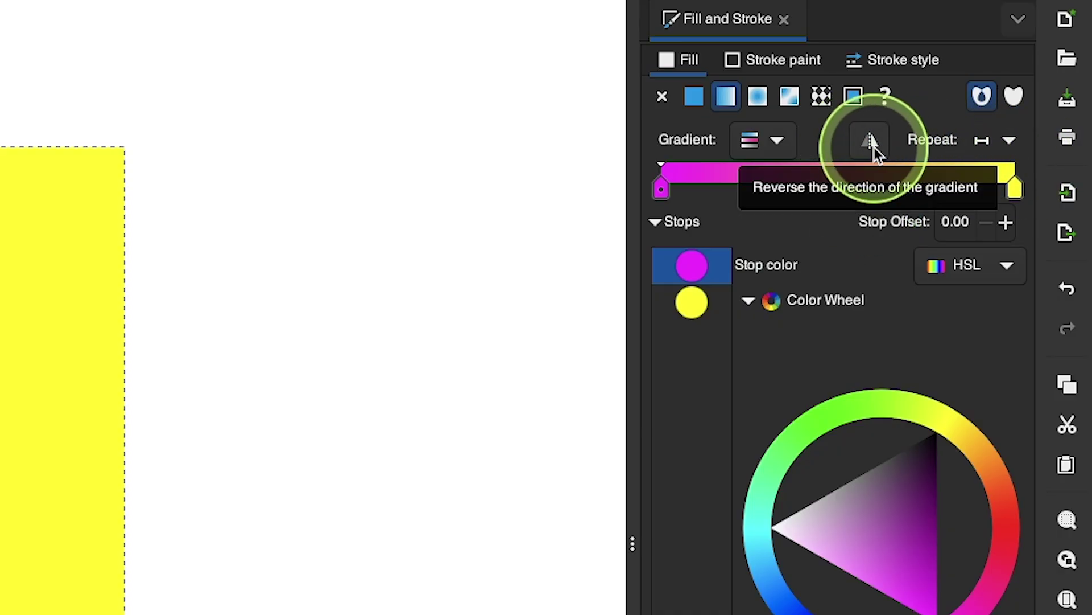
Step: Reverse the gradient's direction and reverse it back again
click(870, 142)
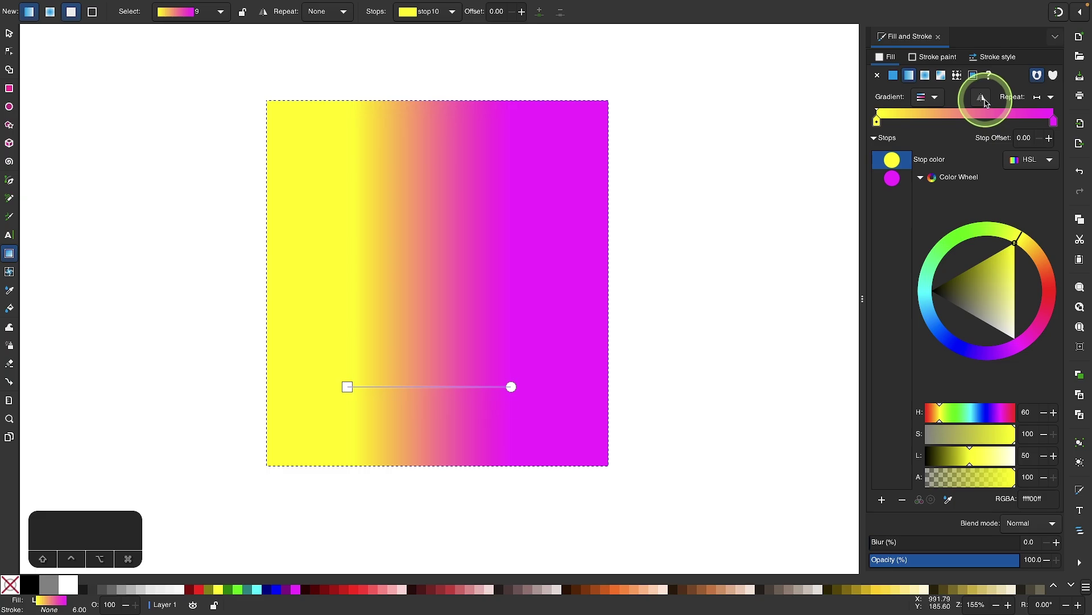
click(982, 98)
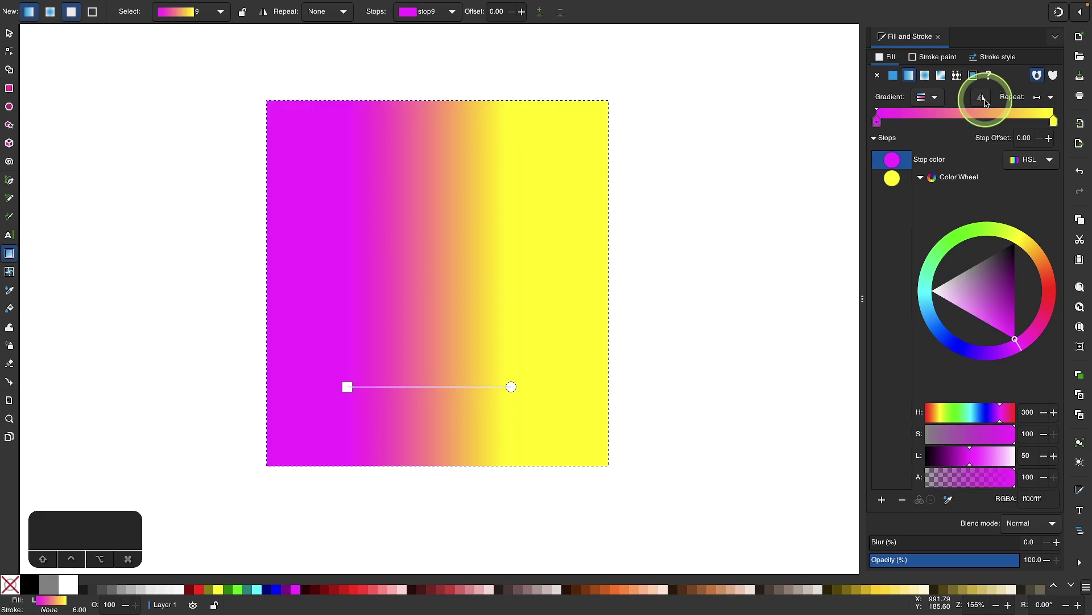
Step: Set the gradient's repeat mode to Direct and move the start handle closer to the end handle to narrow the bands
click(1051, 100)
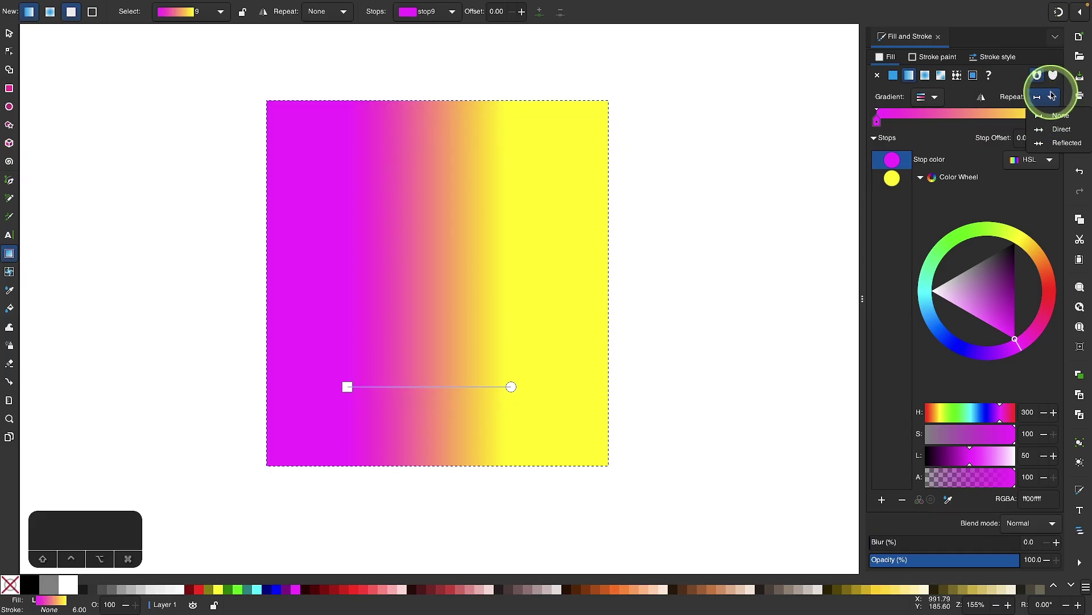
click(1061, 130)
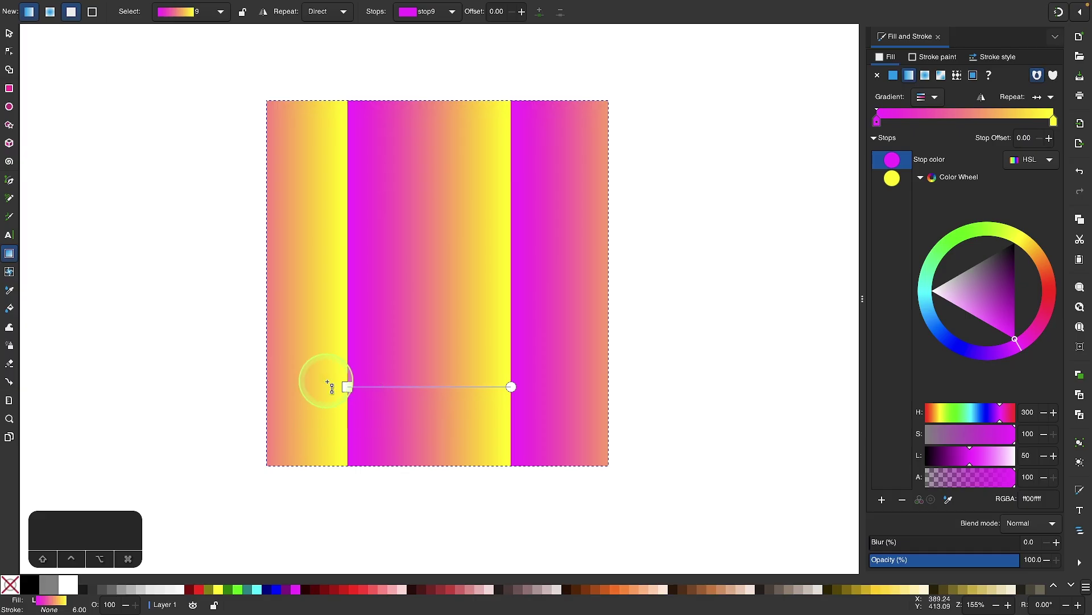
drag(343, 383, 401, 393)
drag(392, 401, 401, 400)
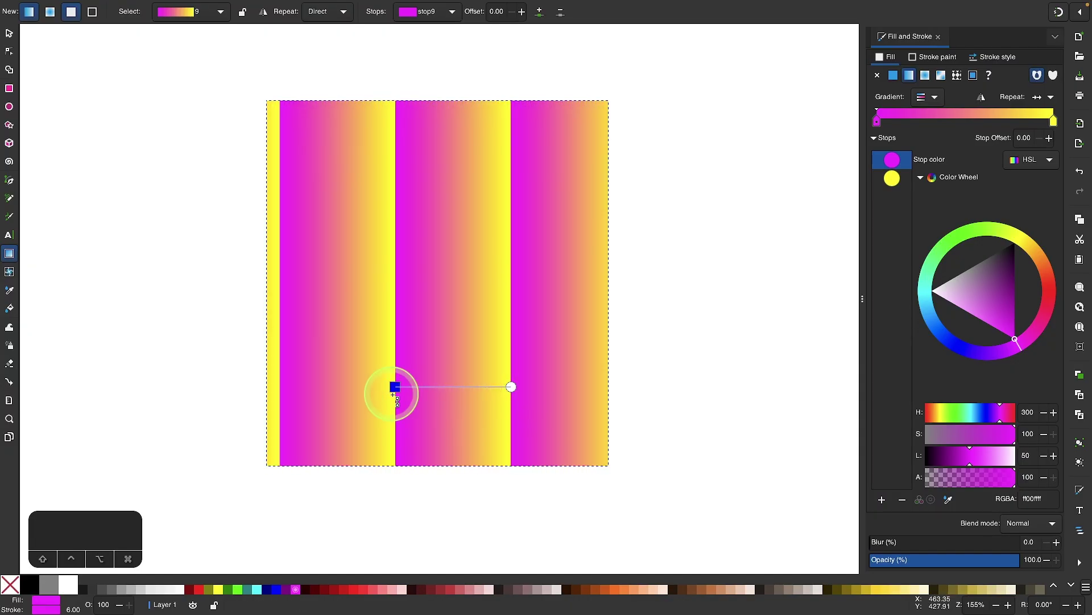
Step: Set the gradient's repeat mode to Reflected and bring the start handle close to the end handle for many thin stripes
click(1050, 97)
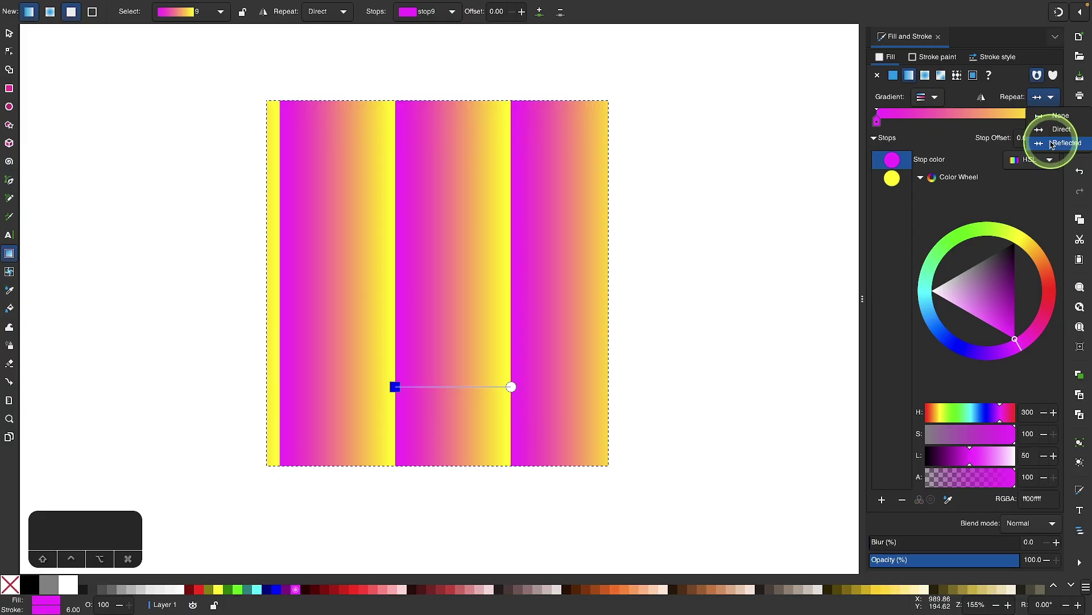
click(1058, 143)
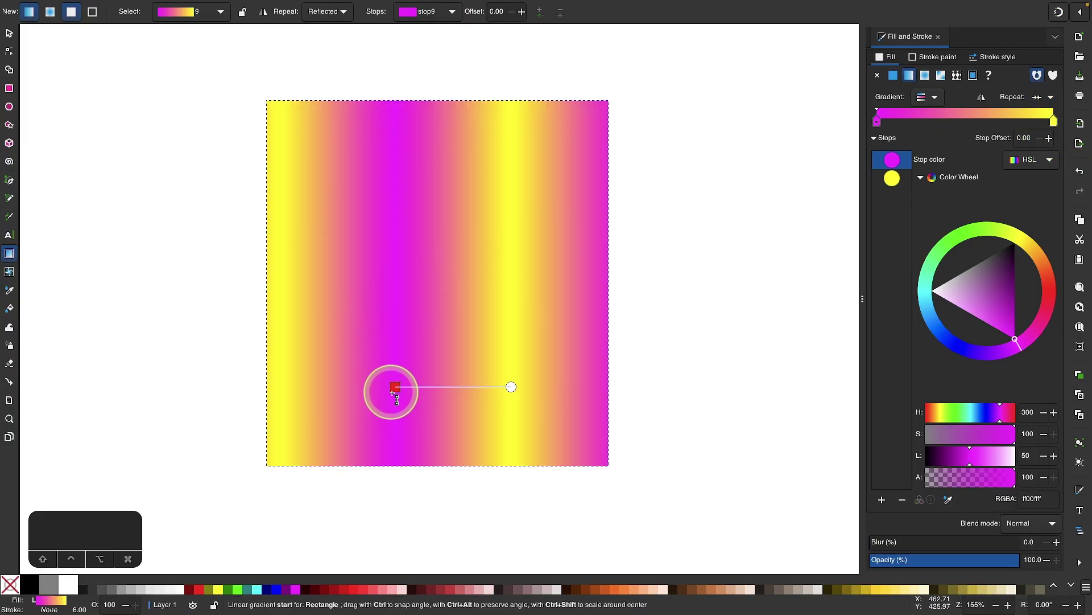
drag(392, 392, 493, 387)
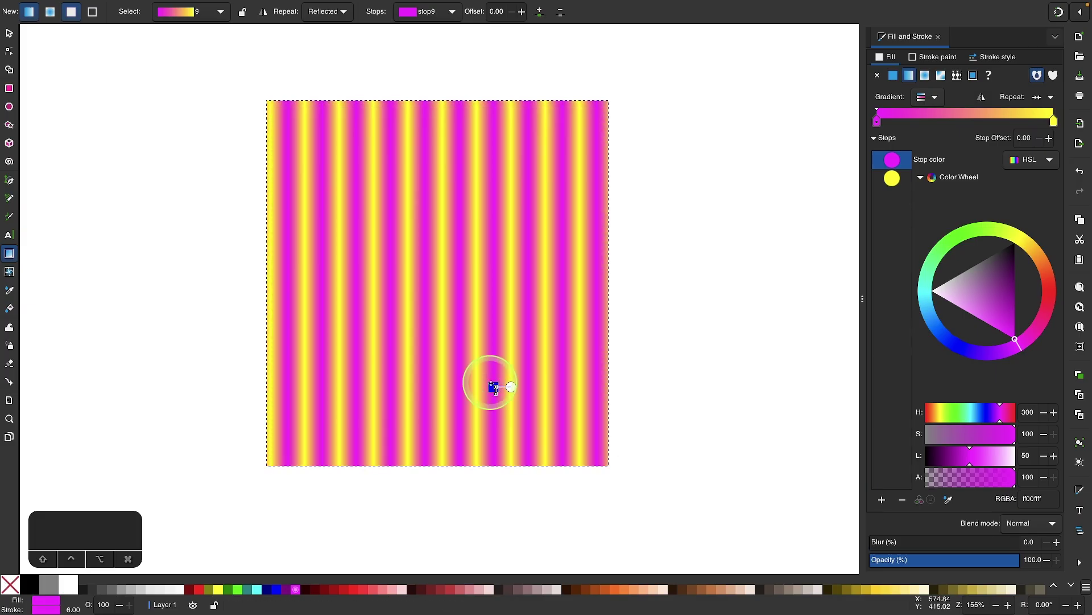
Step: Set the gradient's repeat mode to None and spread the start and end handles near the rectangle's left and right edges
click(1050, 98)
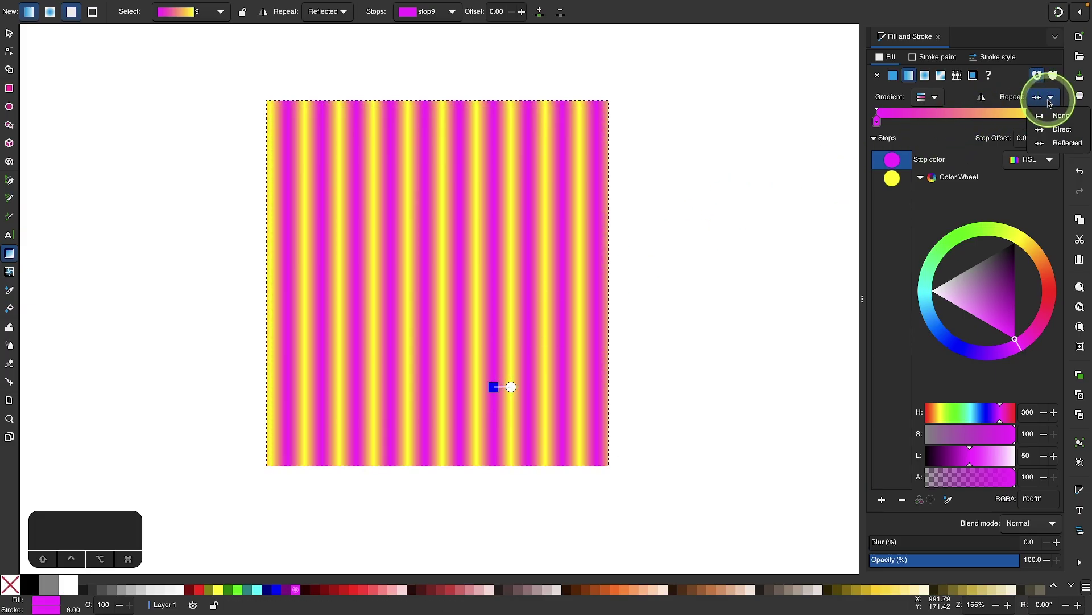
click(1061, 116)
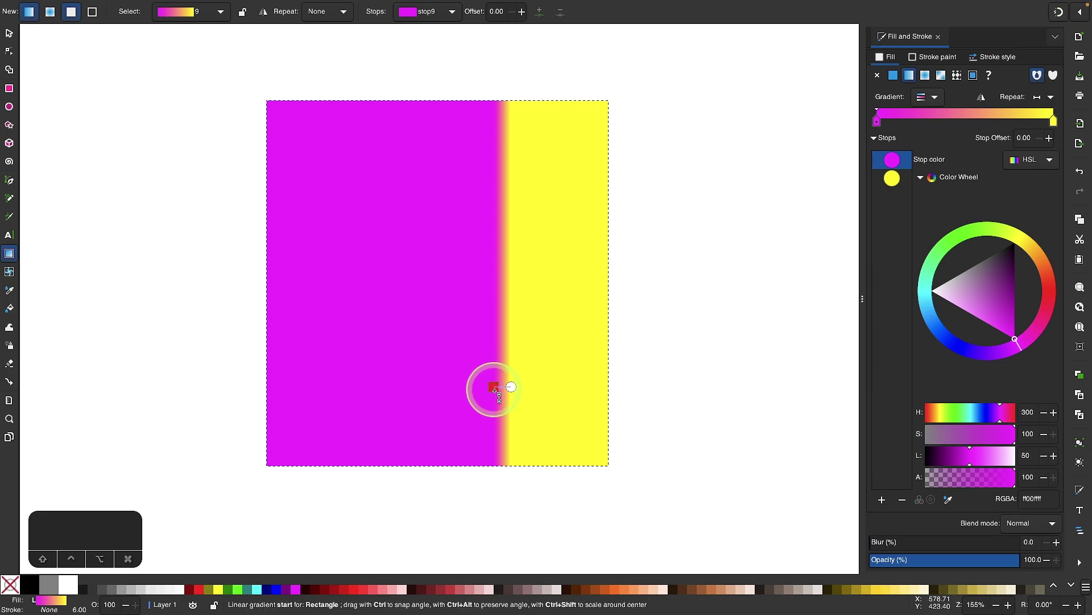
drag(494, 389, 308, 396)
drag(514, 387, 593, 387)
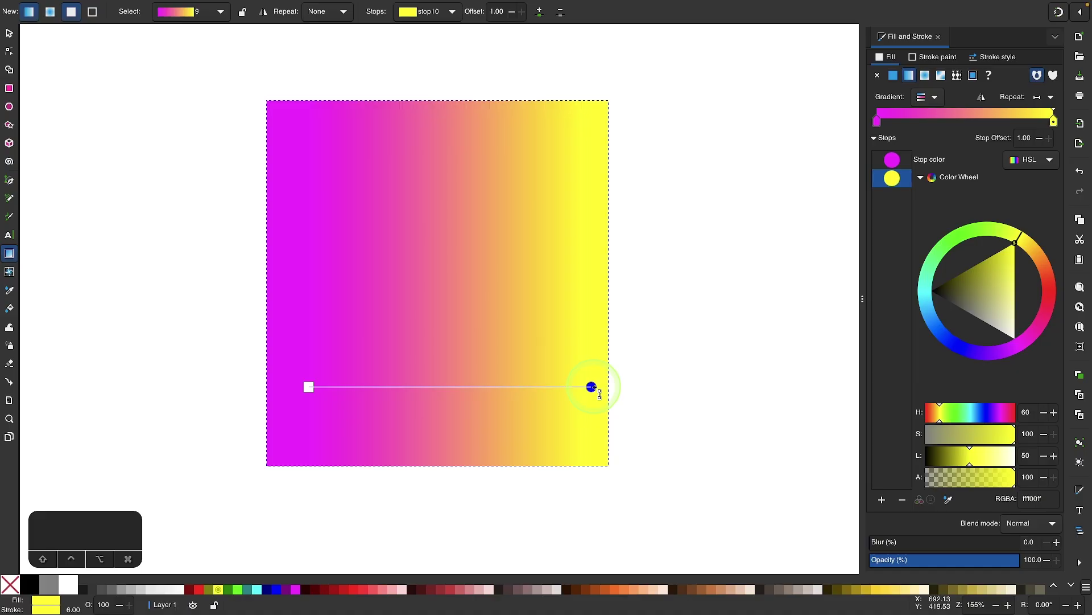
Step: Add a middle stop on the gradient line, colour it green and move it to offset 0.56
double_click(412, 387)
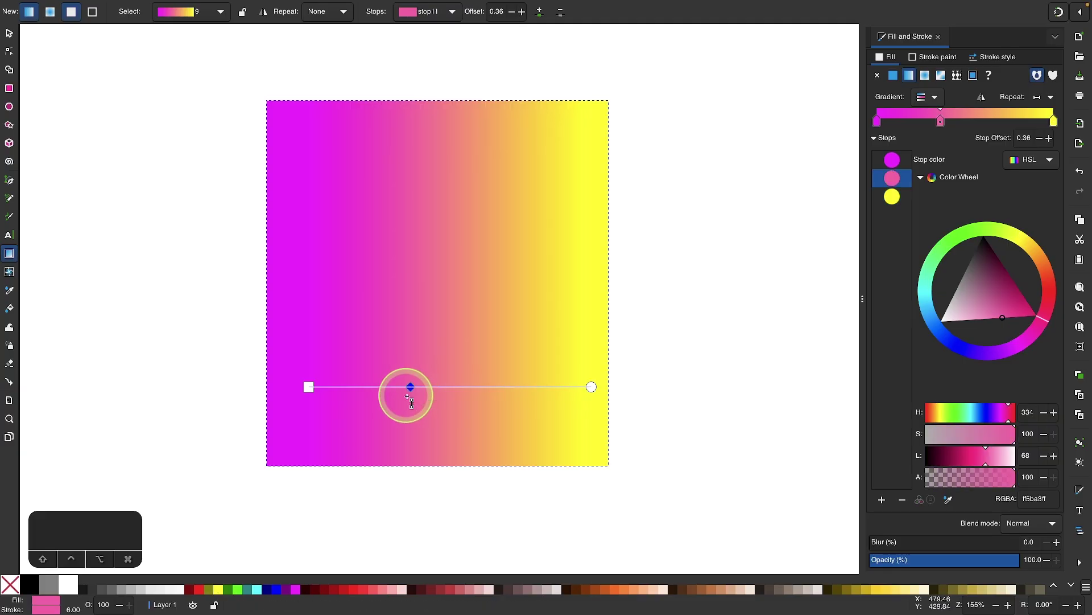
click(896, 158)
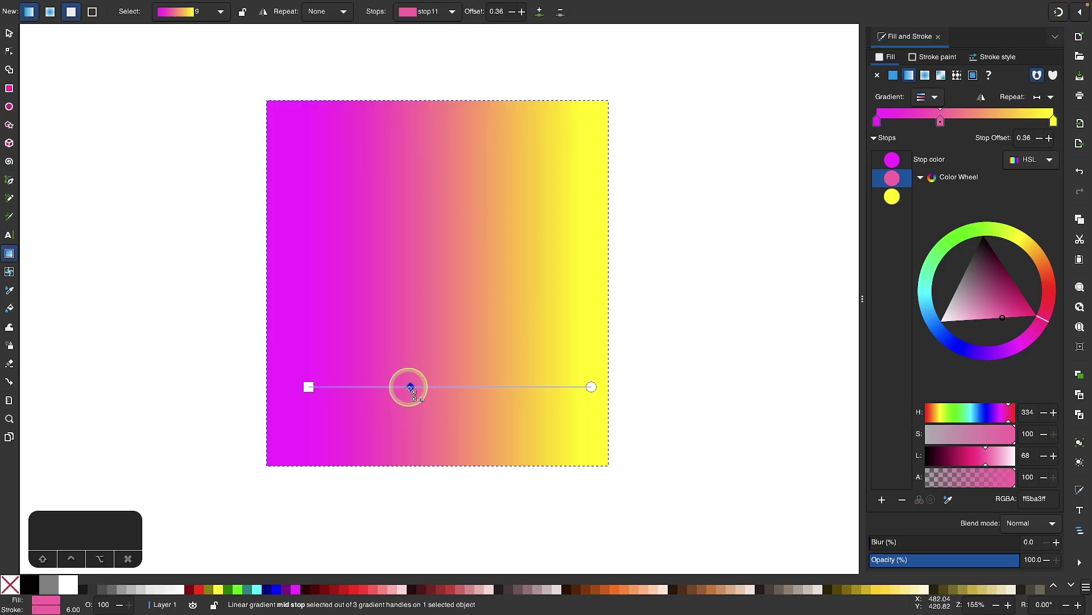
click(238, 590)
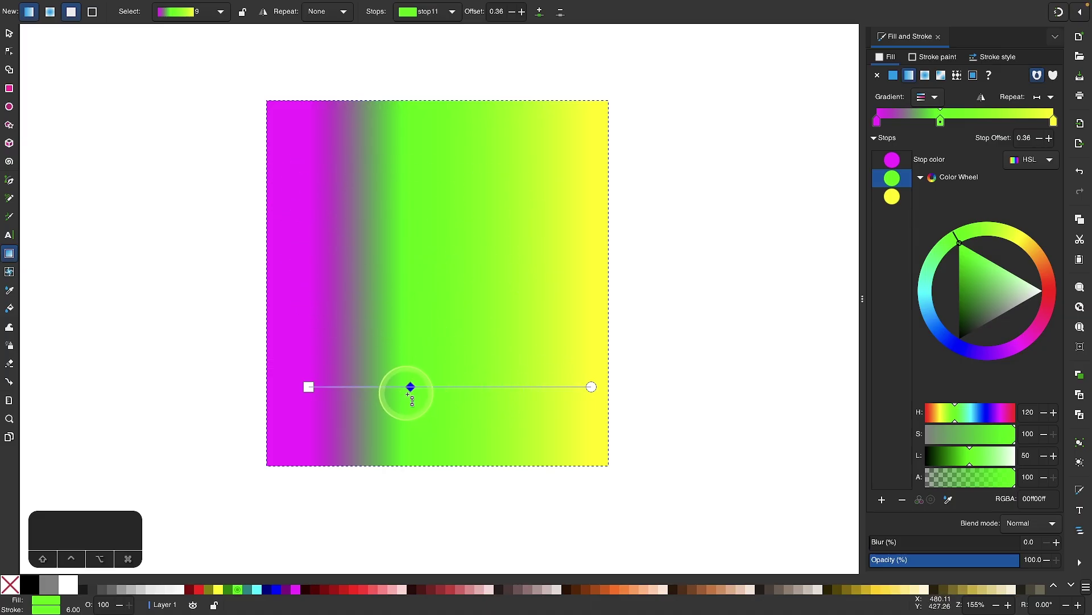
drag(411, 387, 467, 387)
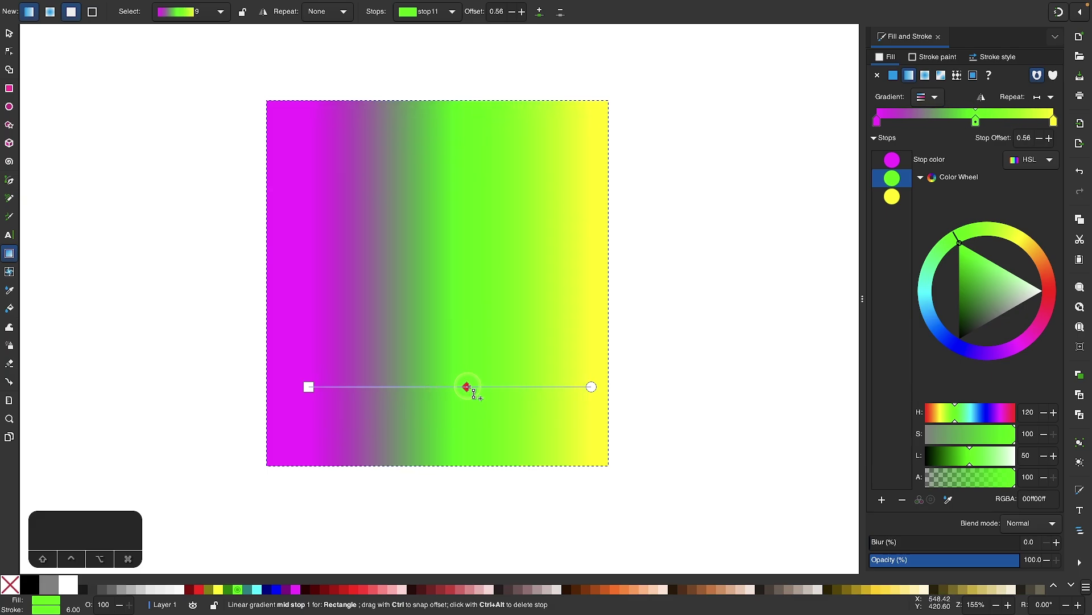
Step: Add a red stop at offset 0.28 and a blue stop at offset 0.83 on the rectangle's gradient line
double_click(387, 387)
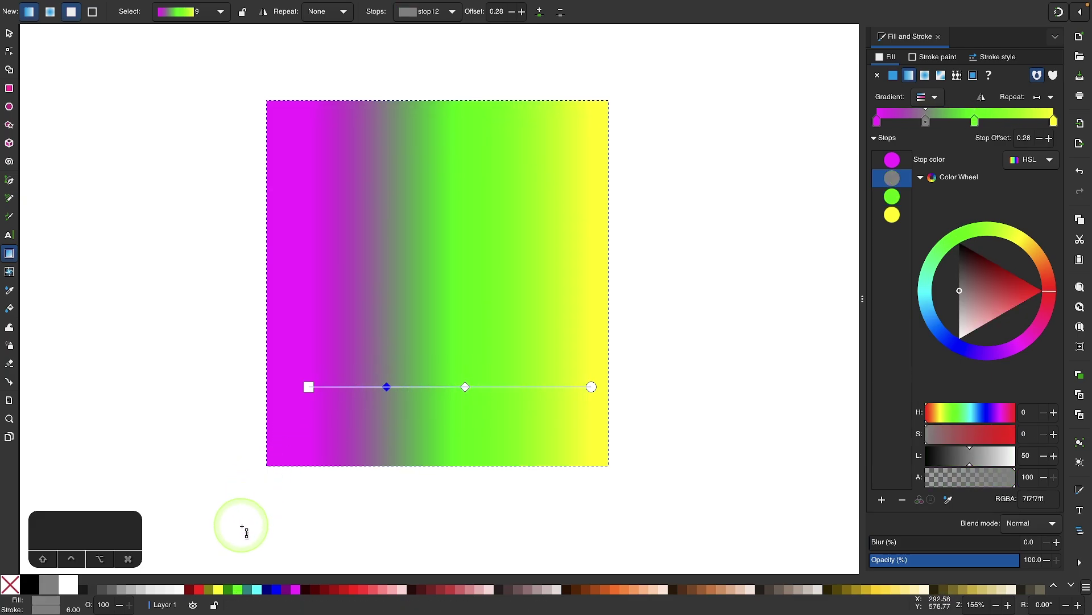
click(198, 589)
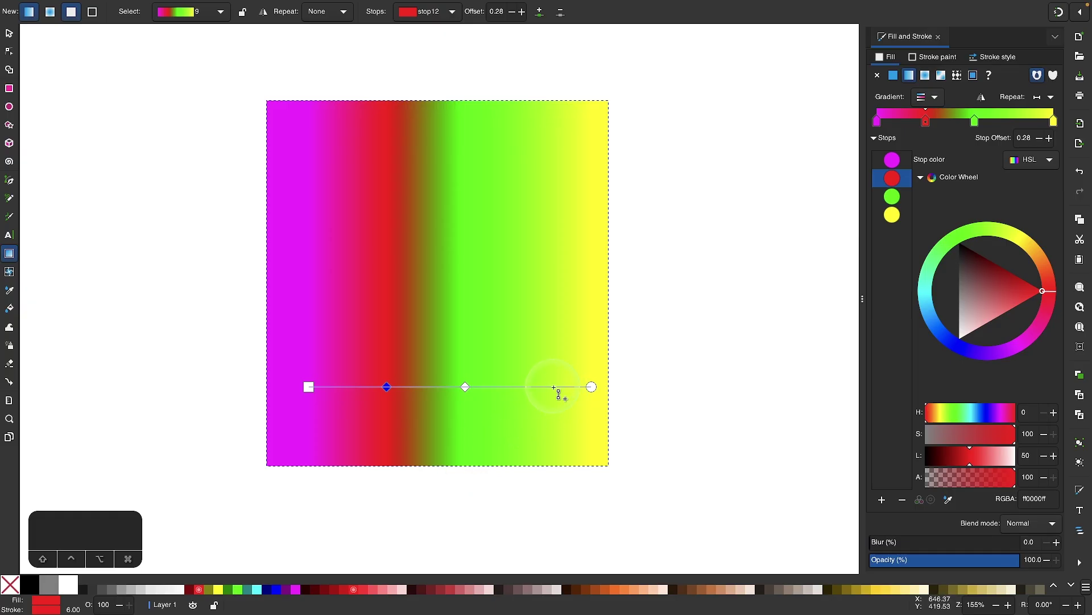
double_click(545, 387)
click(276, 589)
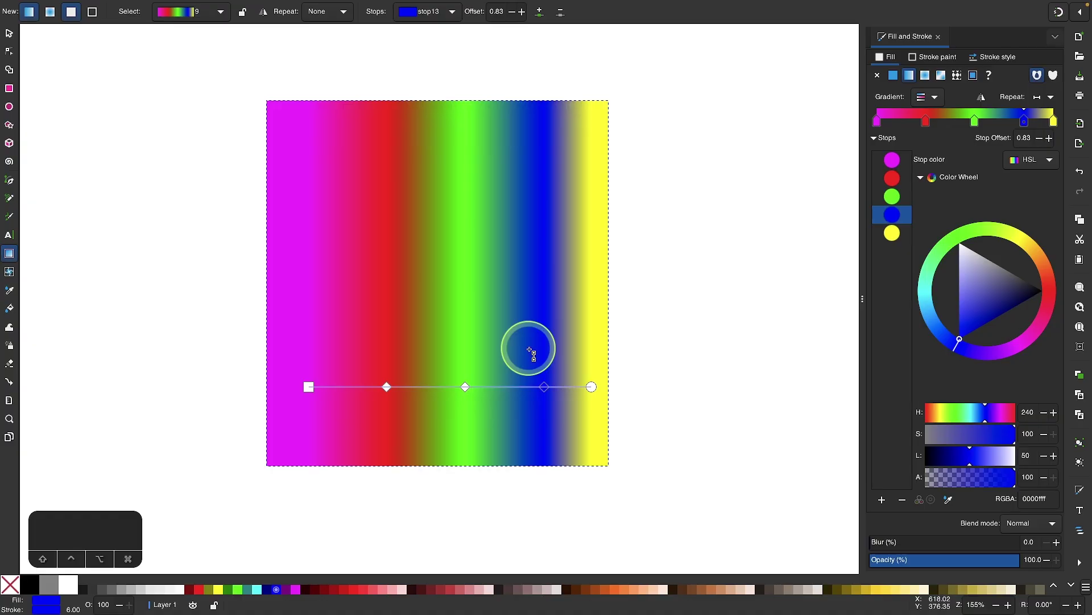
Step: Delete the blue, green and red middle stops from the rectangle's gradient, leaving only the magenta and yellow stops
key(BackSpace)
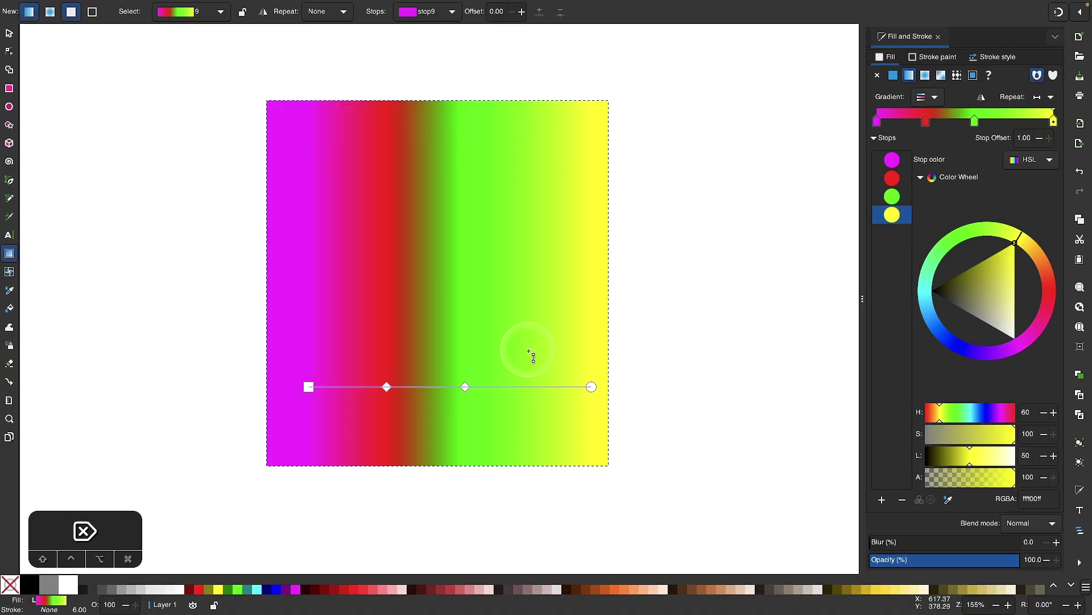
click(465, 387)
key(BackSpace)
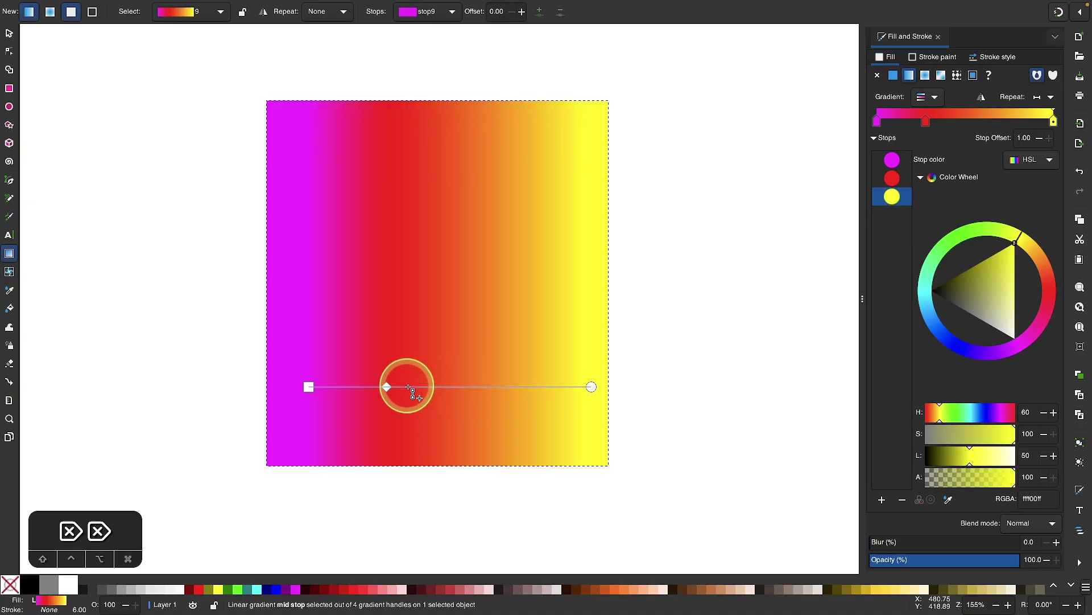
click(388, 387)
key(BackSpace)
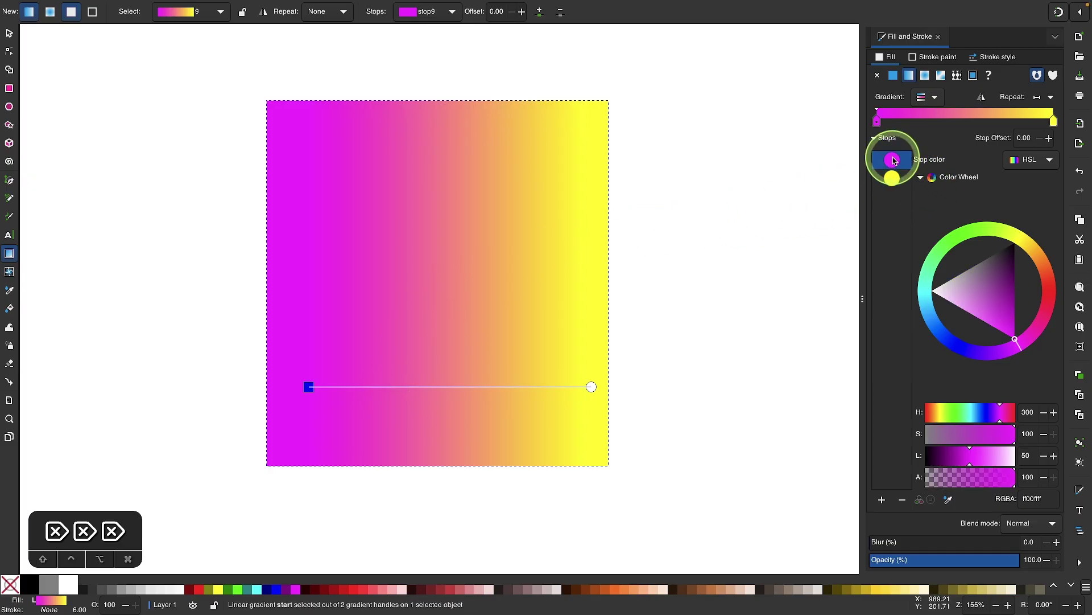
Step: Try the magenta stop at offset 0.63, undo that move, and shift the yellow stop to offset 0.26
click(892, 178)
click(893, 163)
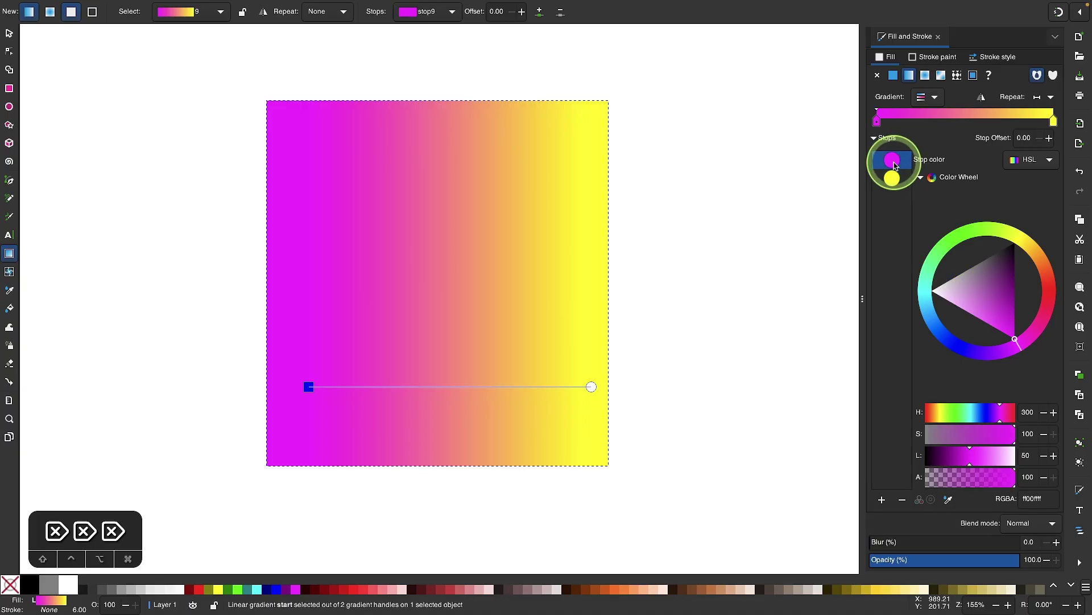
click(894, 162)
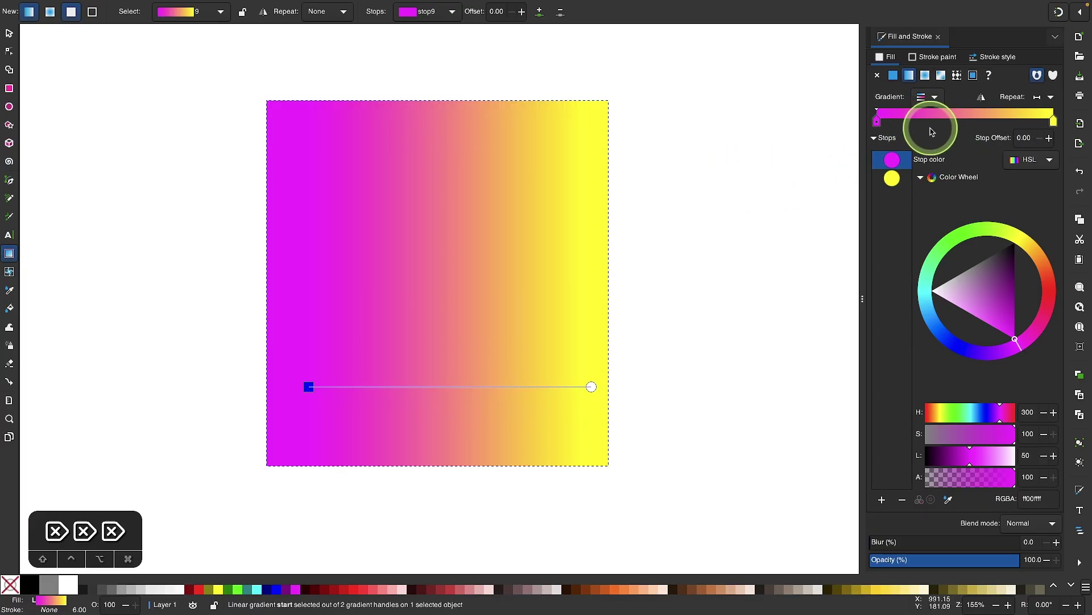
drag(877, 120, 988, 123)
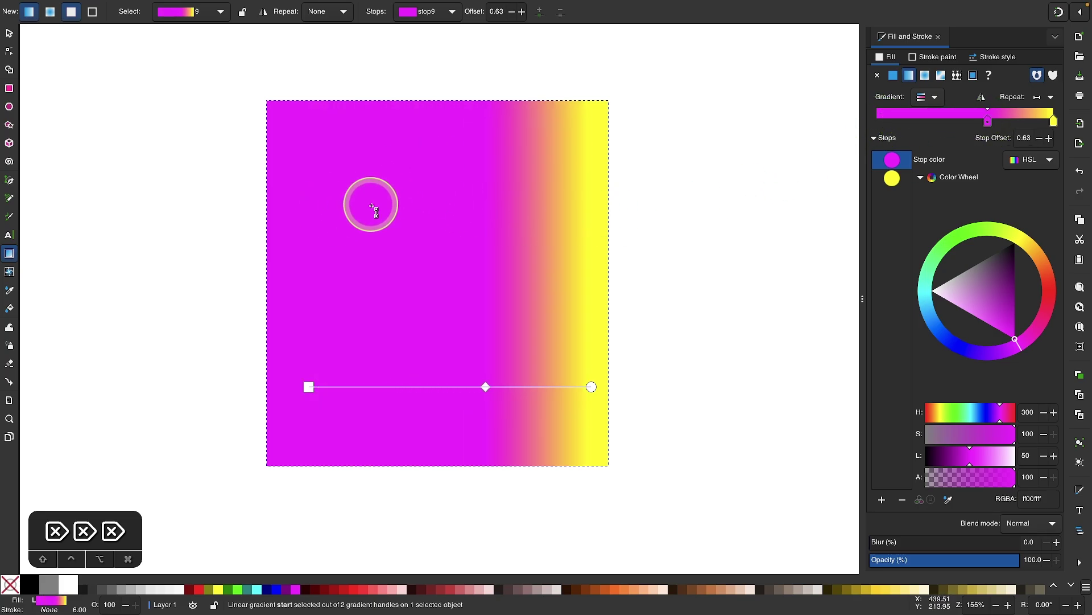
key(super+z)
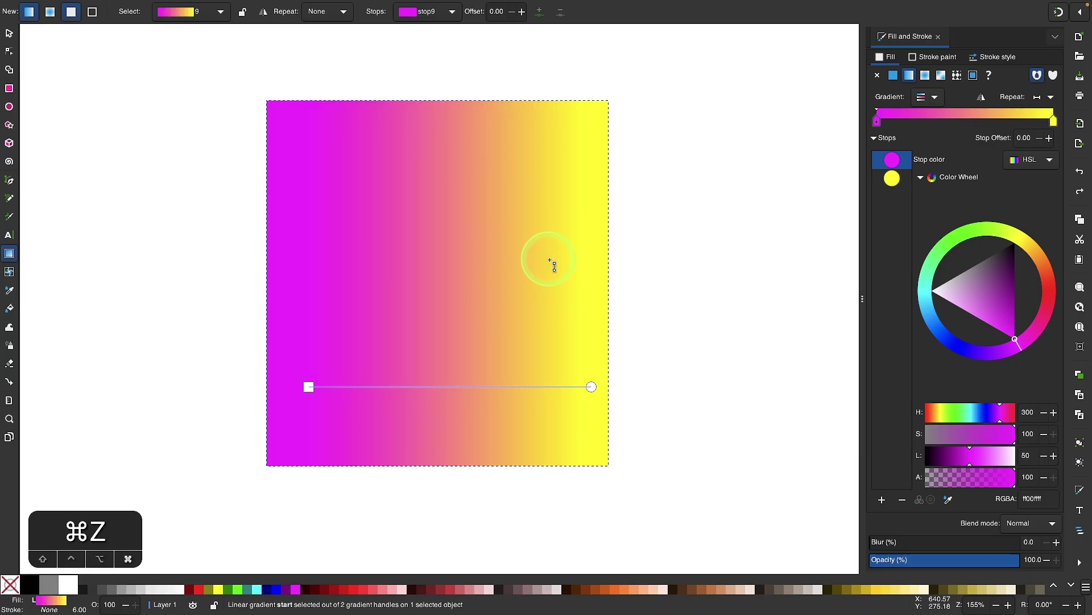
drag(1053, 120, 923, 119)
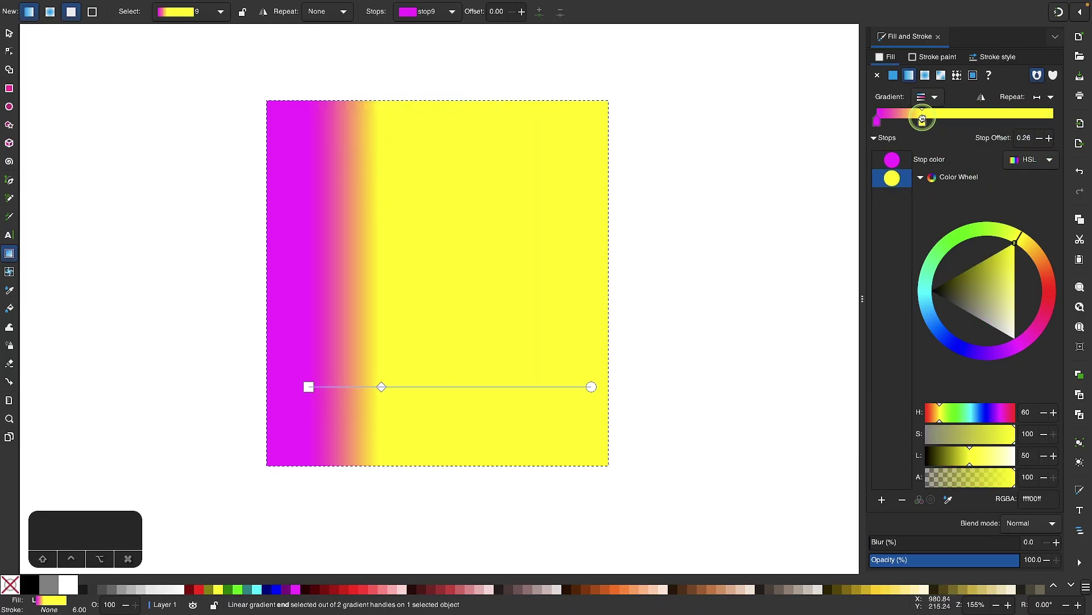
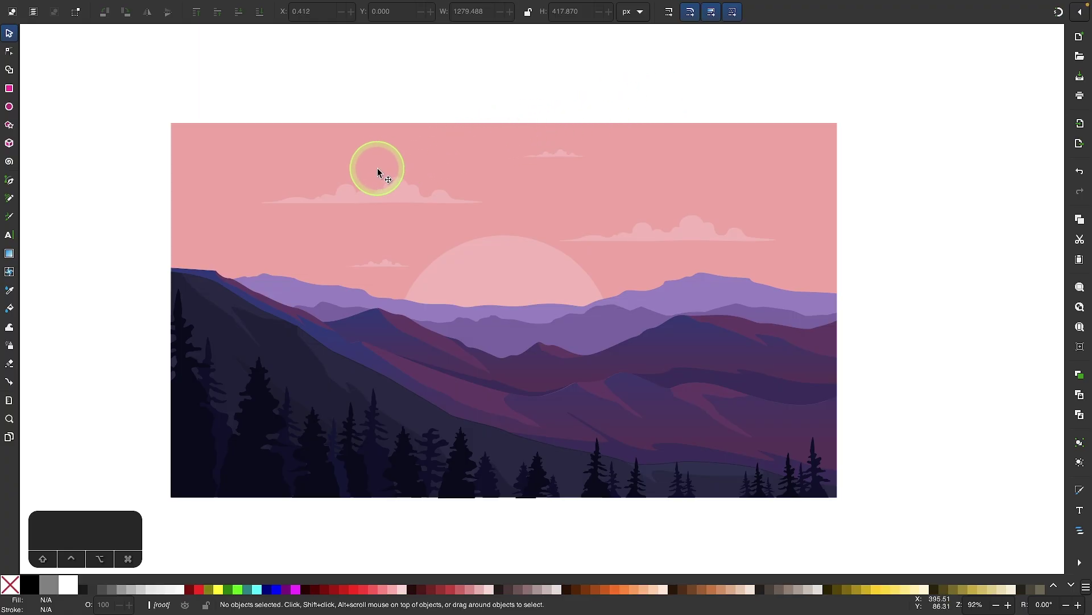
Step: Give the pink sky rectangle in the landscape illustration a linear gradient fill
click(335, 165)
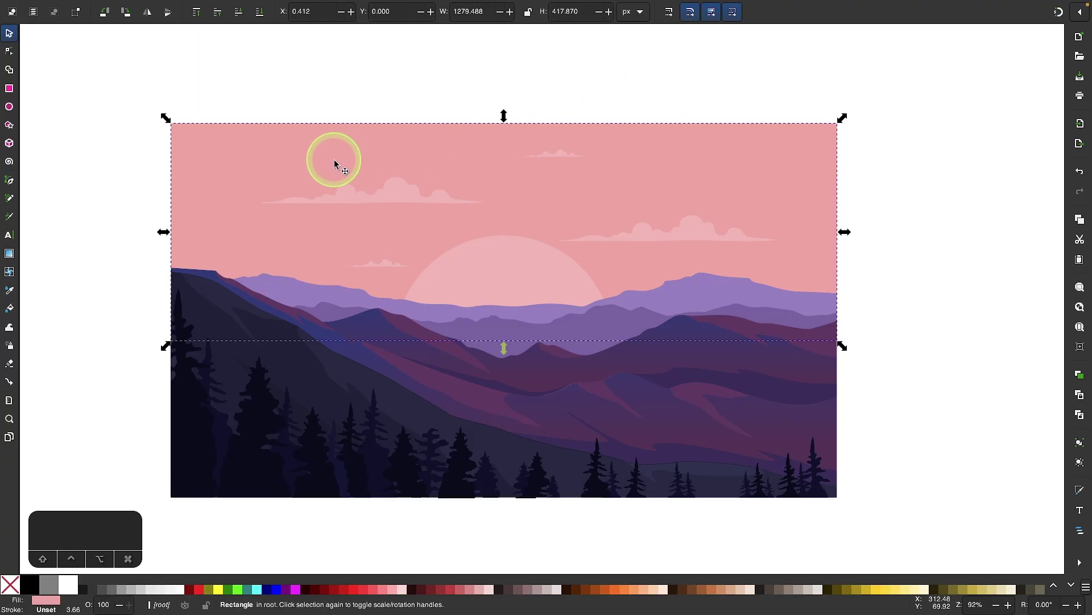
scroll(334, 164, right, 1)
scroll(335, 164, up, 1)
scroll(335, 165, up, 2)
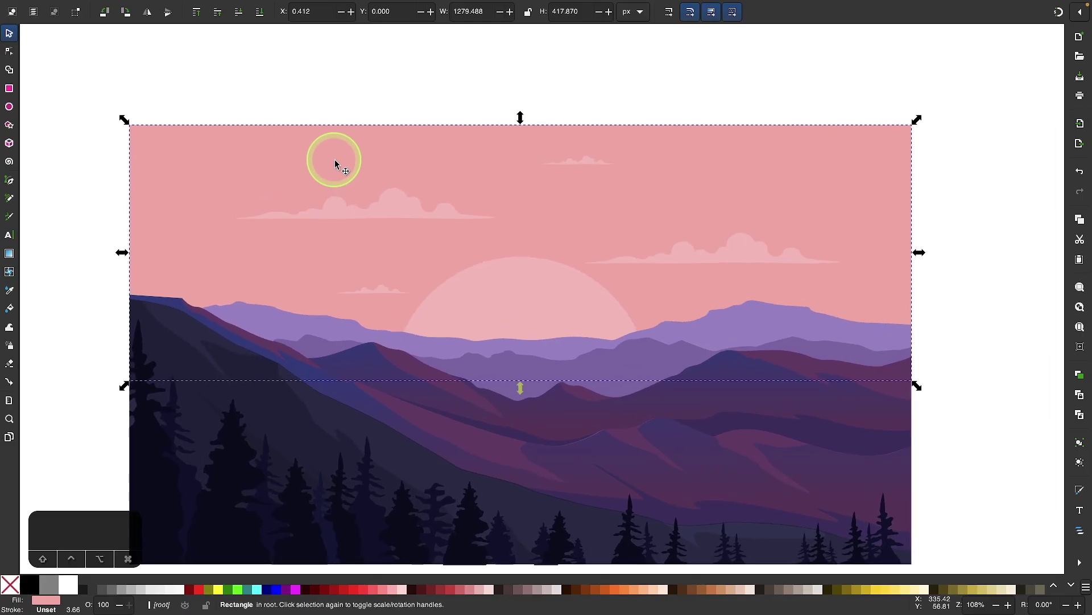
scroll(335, 164, right, 1)
scroll(334, 165, down, 1)
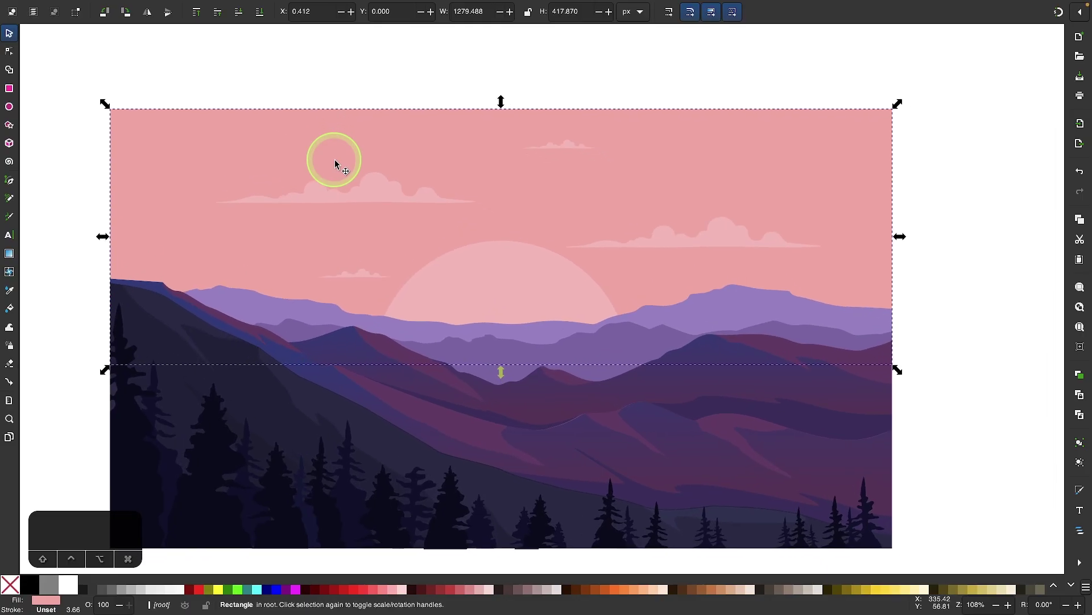
click(322, 147)
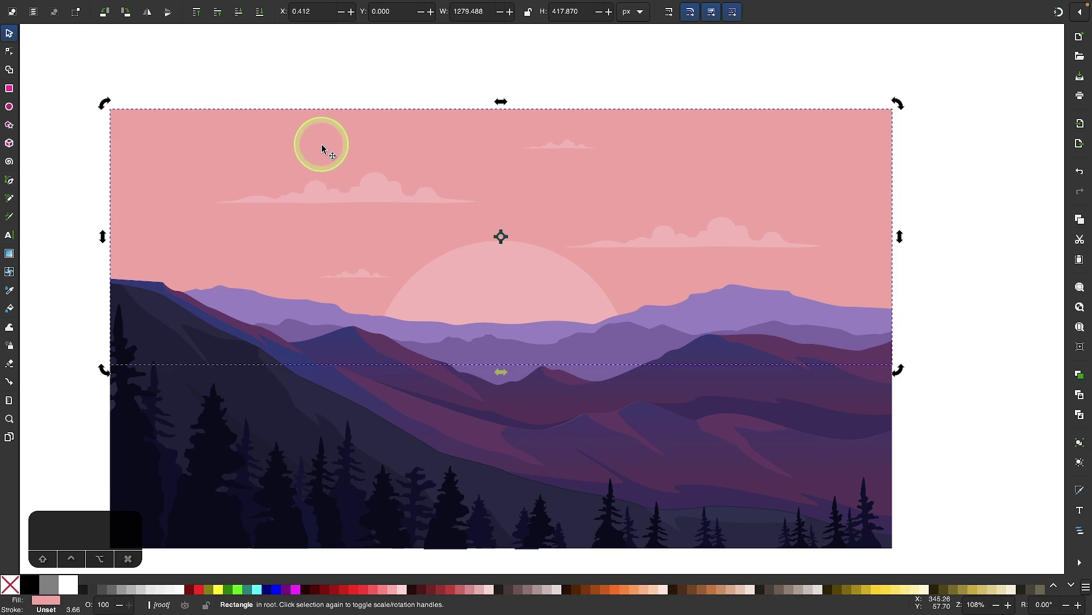
scroll(322, 146, right, 1)
scroll(322, 147, up, 1)
scroll(322, 146, right, 1)
scroll(322, 146, up, 1)
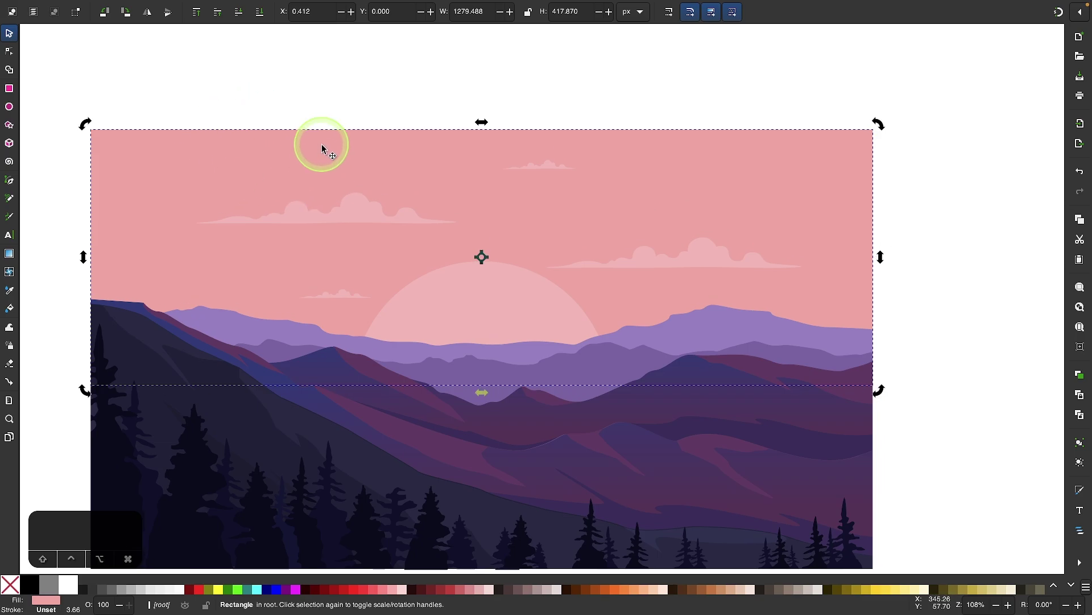
click(48, 602)
scroll(360, 296, left, 2)
scroll(359, 296, down, 2)
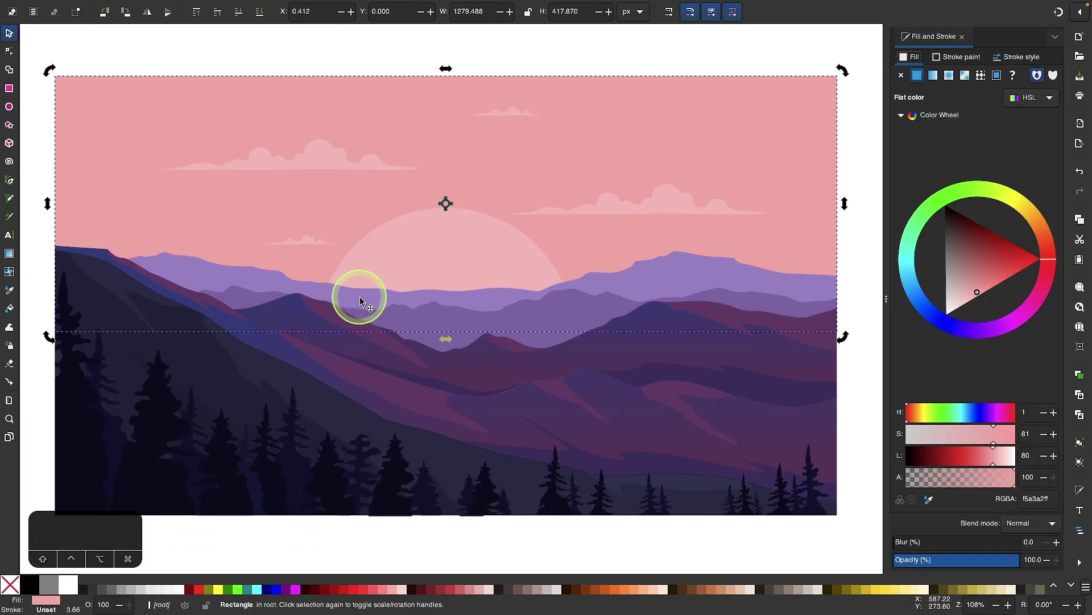
click(933, 76)
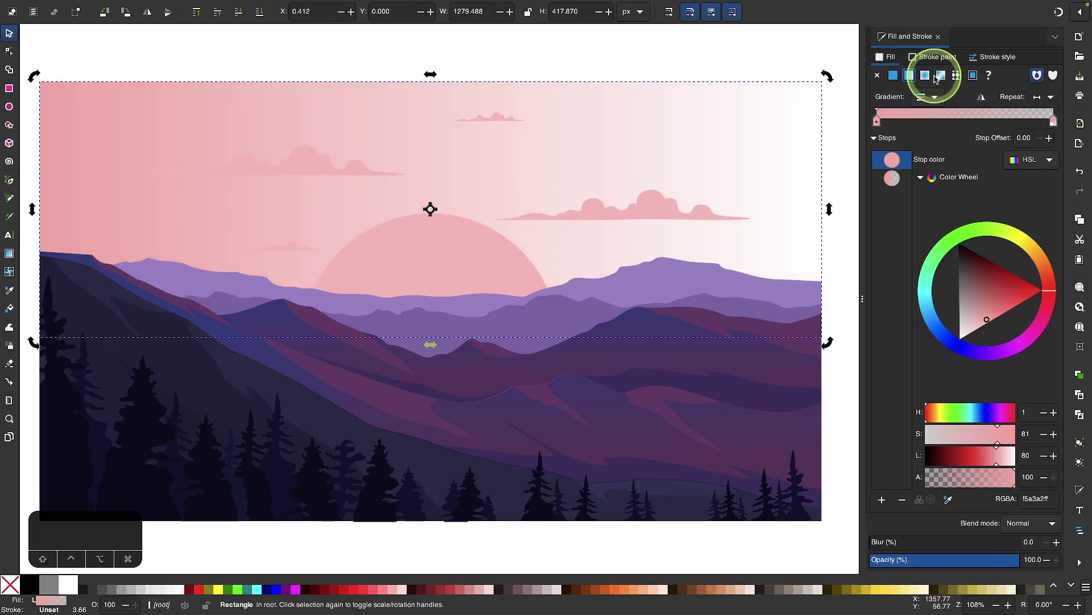
Step: Colour the sky gradient's end stop with the light purple sampled from the farthest mountain range
click(9, 253)
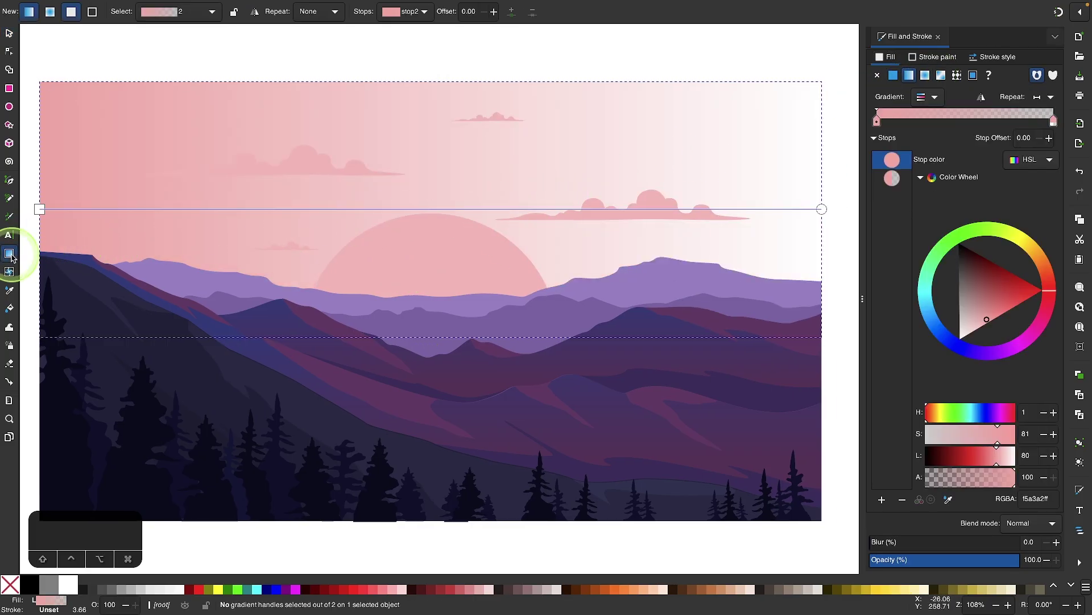
click(822, 210)
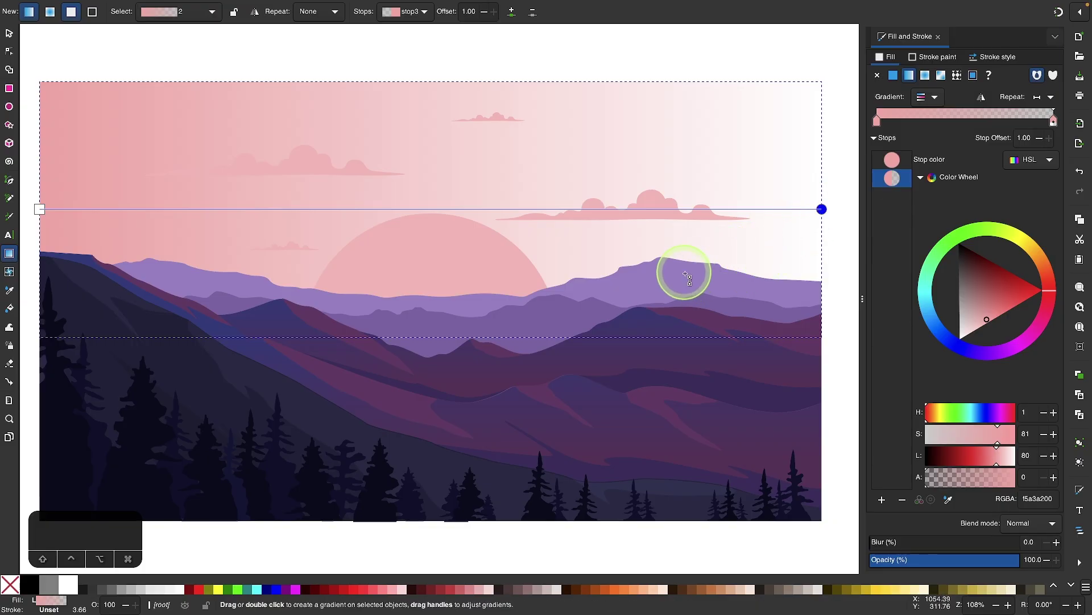
key(d)
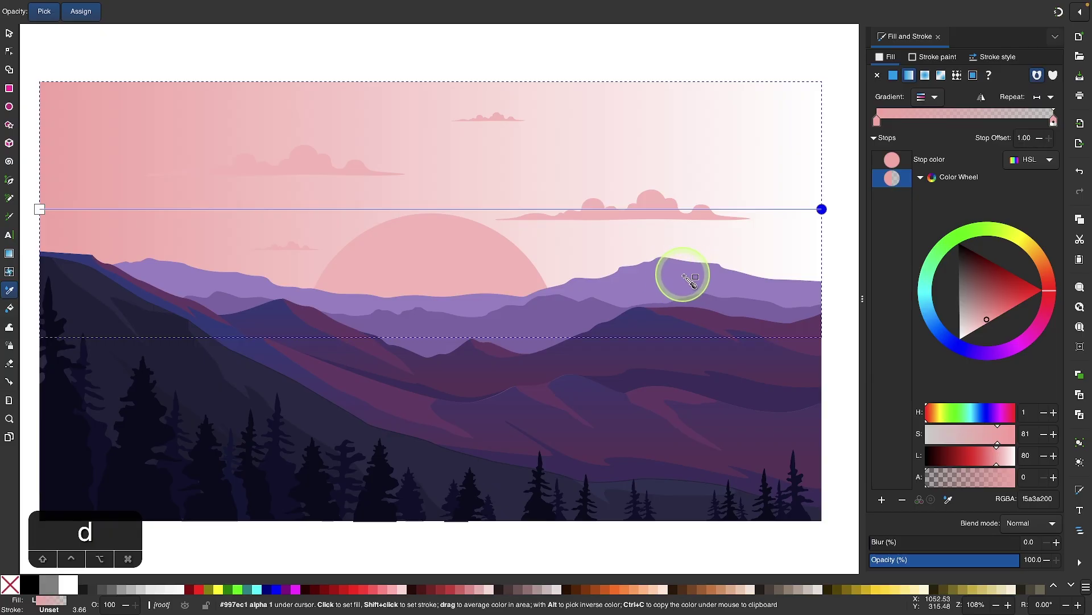
click(665, 278)
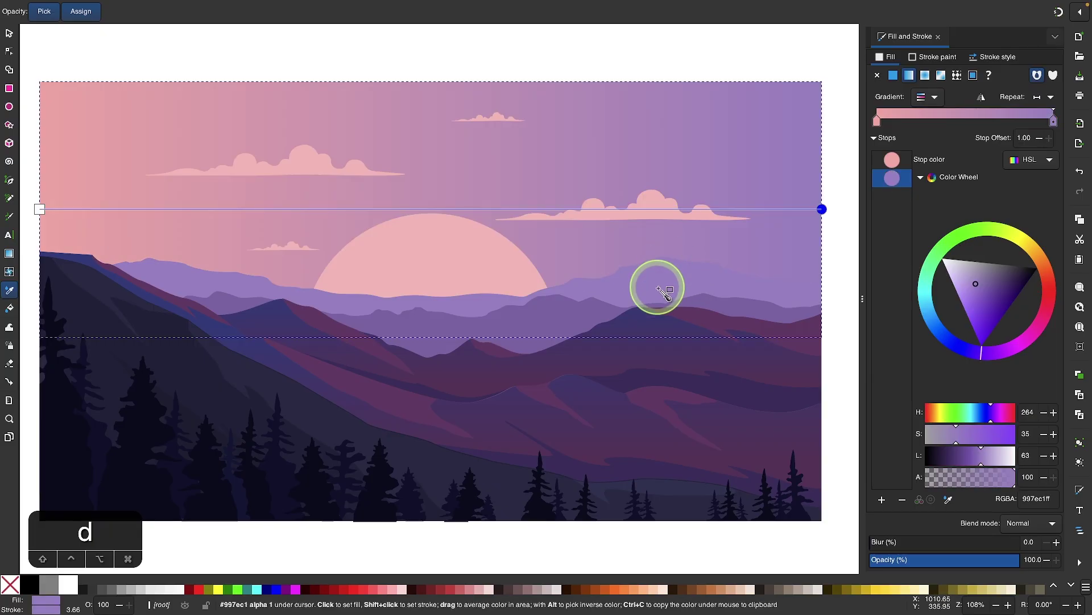
Step: Make the sky gradient vertical, with the purple end near the sky's upper edge and the pink start at the mountain ridge, and deselect
click(11, 254)
drag(821, 210, 804, 187)
drag(569, 108, 170, 89)
click(40, 210)
drag(44, 214, 165, 235)
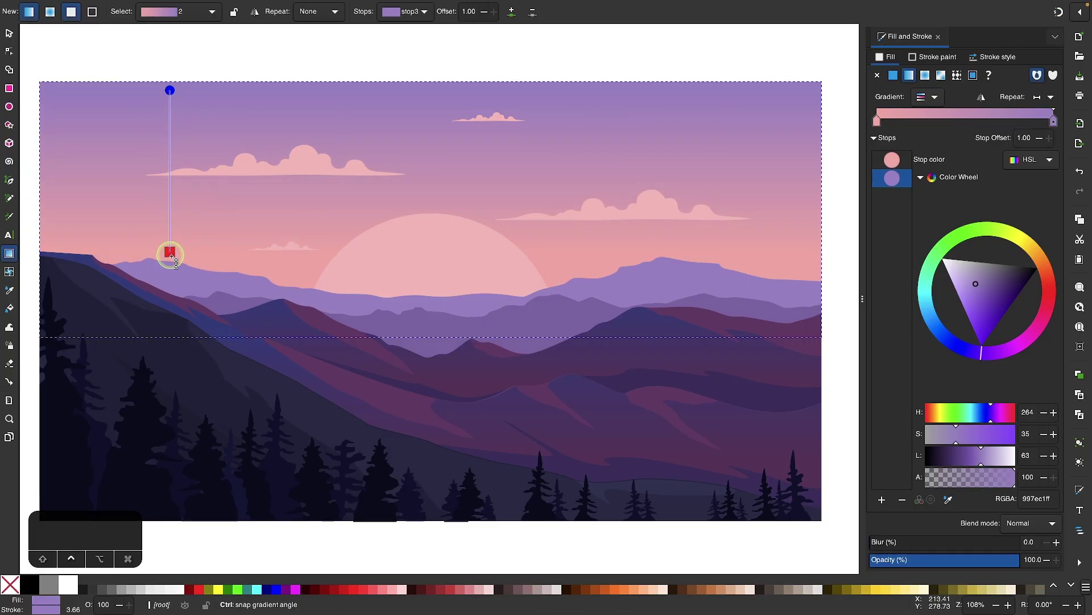
click(170, 251)
scroll(169, 250, left, 3)
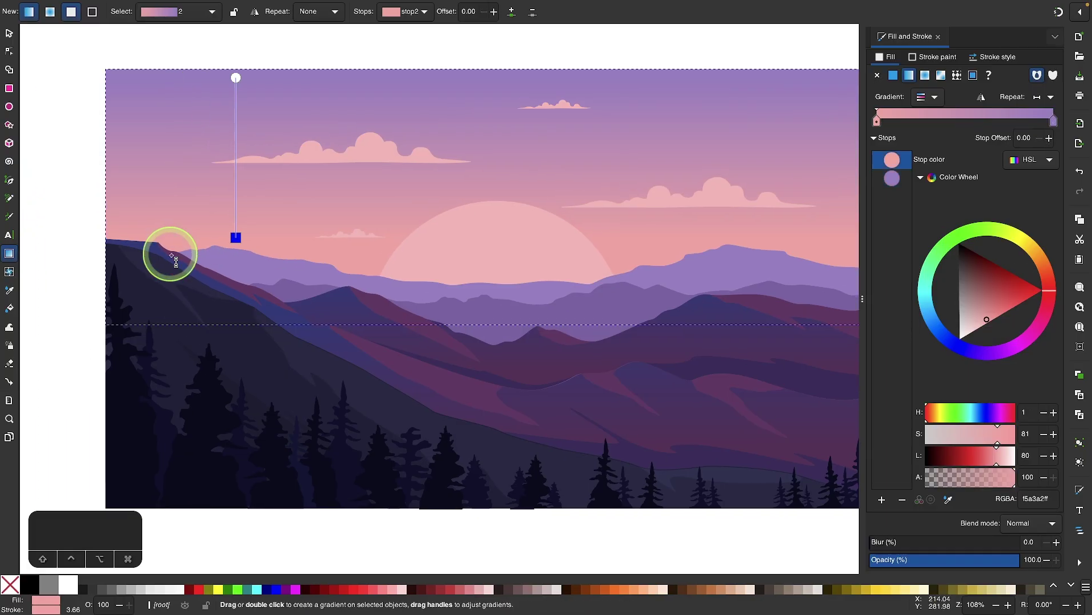
click(10, 34)
click(42, 102)
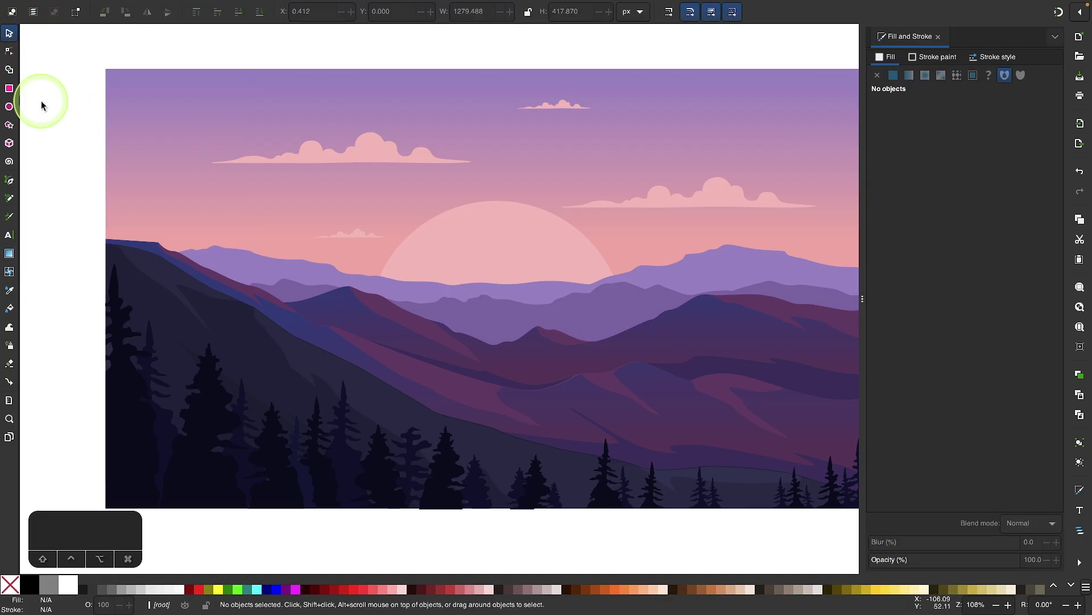
scroll(43, 104, right, 2)
scroll(43, 104, up, 1)
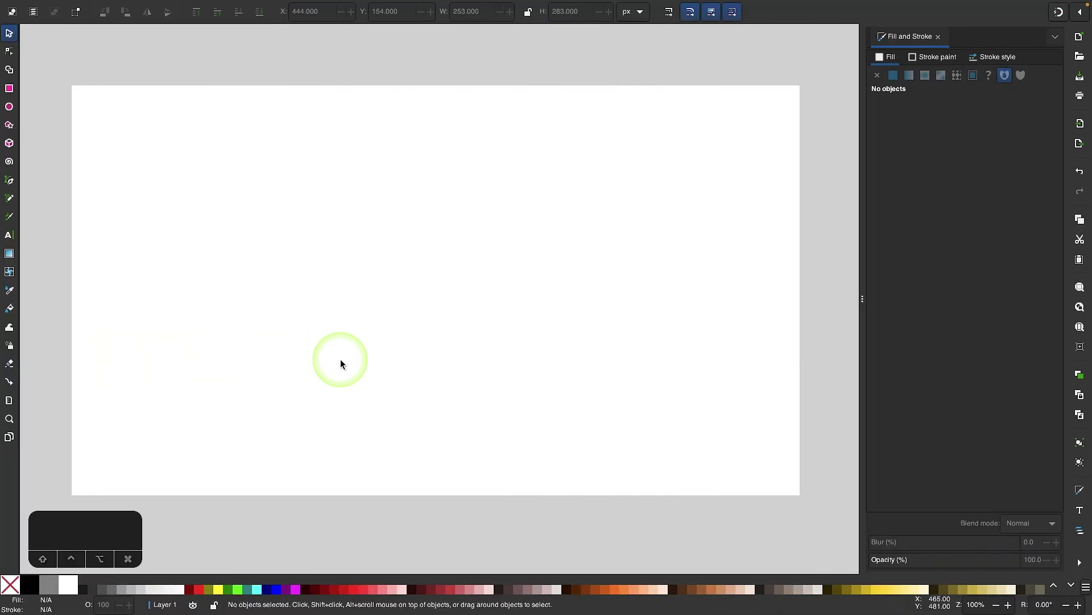
Step: Draw a black circle with a radius of about 194.5 px on the blank page
click(9, 107)
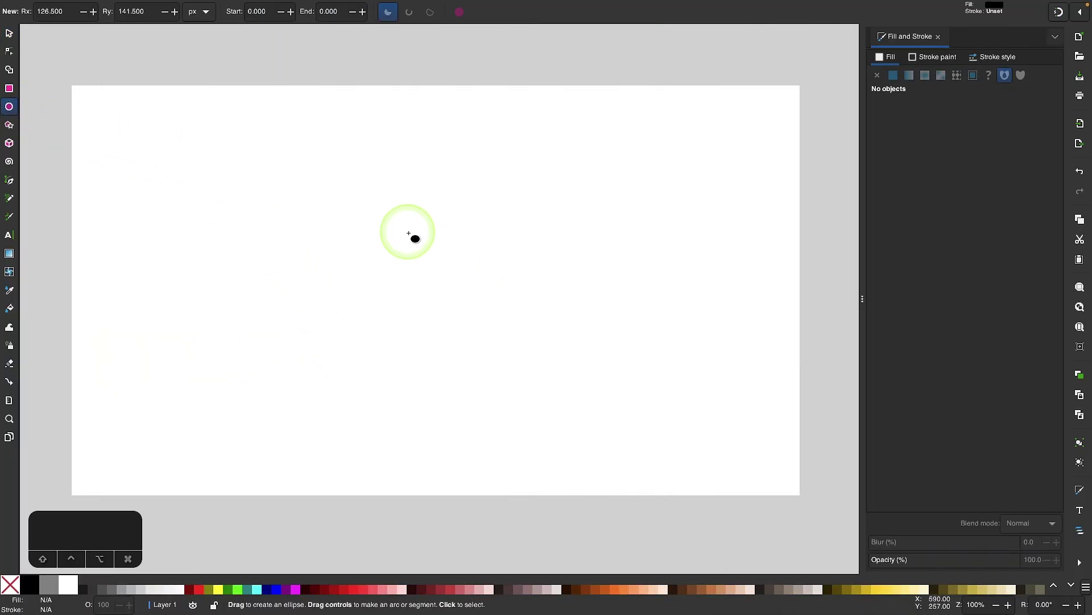
mouse_move(354, 207)
mouse_down()
mouse_move(520, 383)
mouse_move(606, 430)
mouse_up()
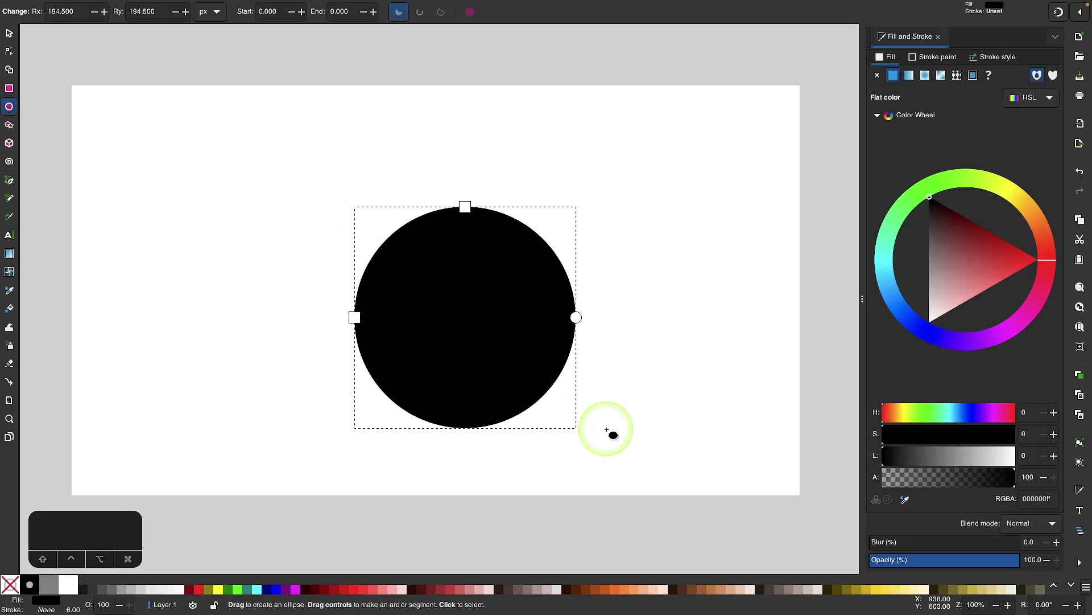
scroll(507, 334, down, 2)
scroll(512, 335, up, 3)
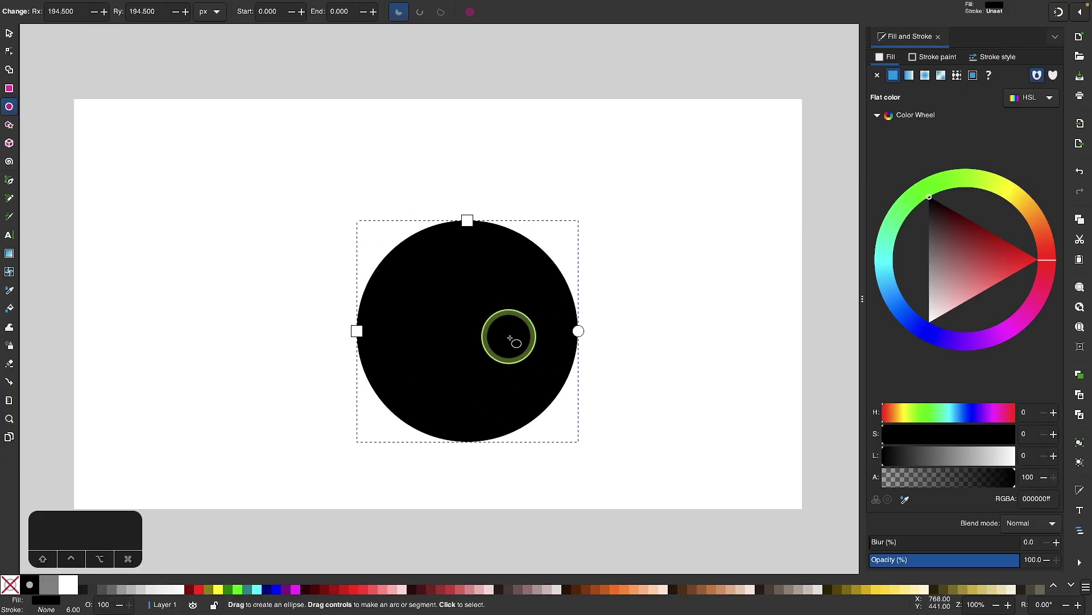
Step: Move the black circle near the page centre, give it a radial gradient fill, and show its gradient handles
click(9, 33)
mouse_move(478, 342)
mouse_down()
mouse_move(477, 324)
mouse_move(460, 318)
mouse_up()
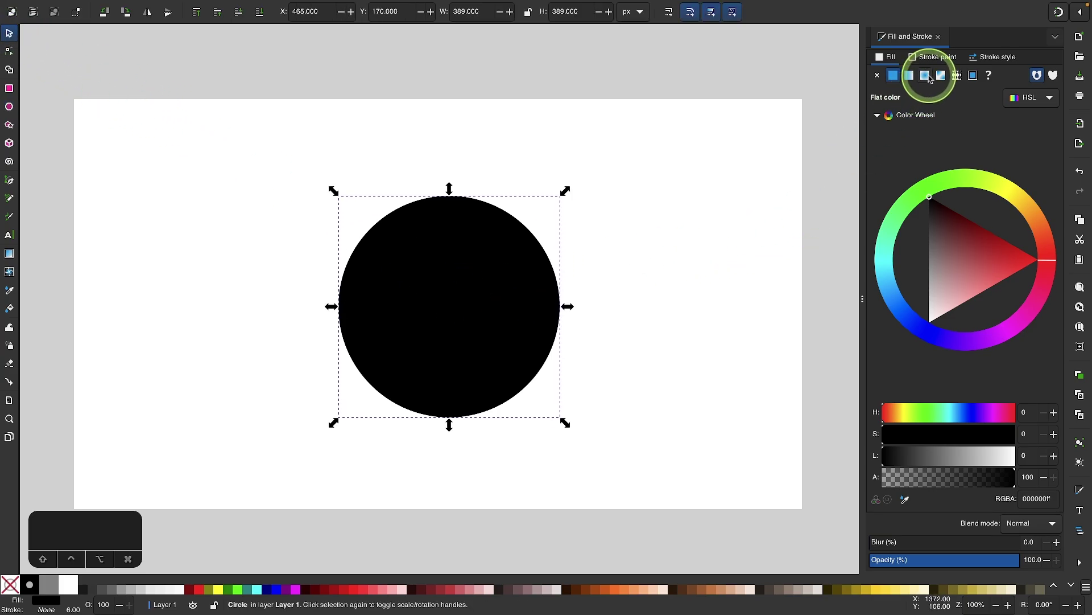
click(926, 76)
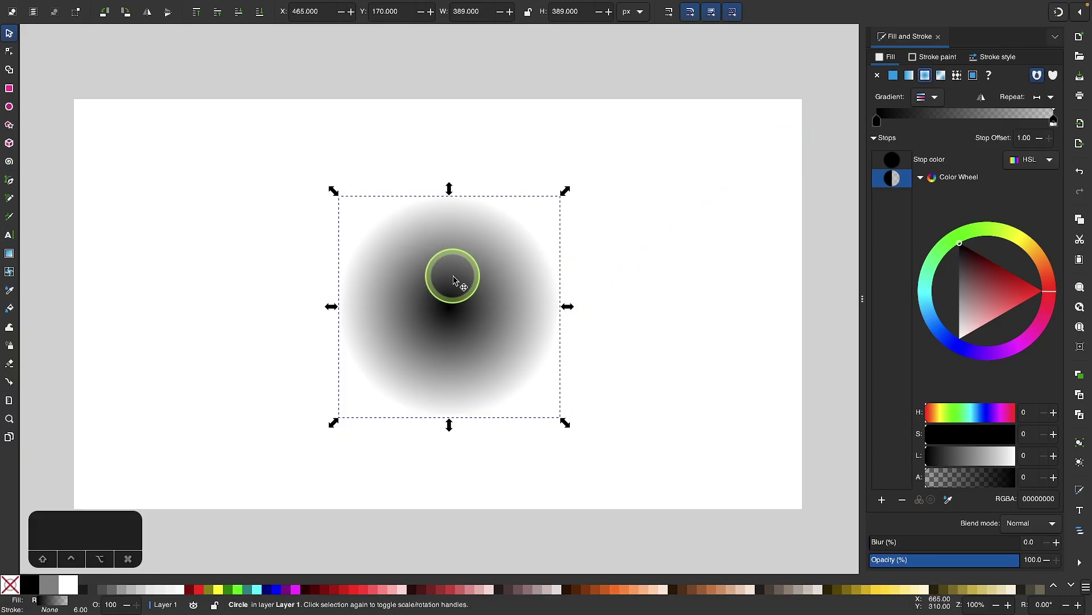
click(10, 253)
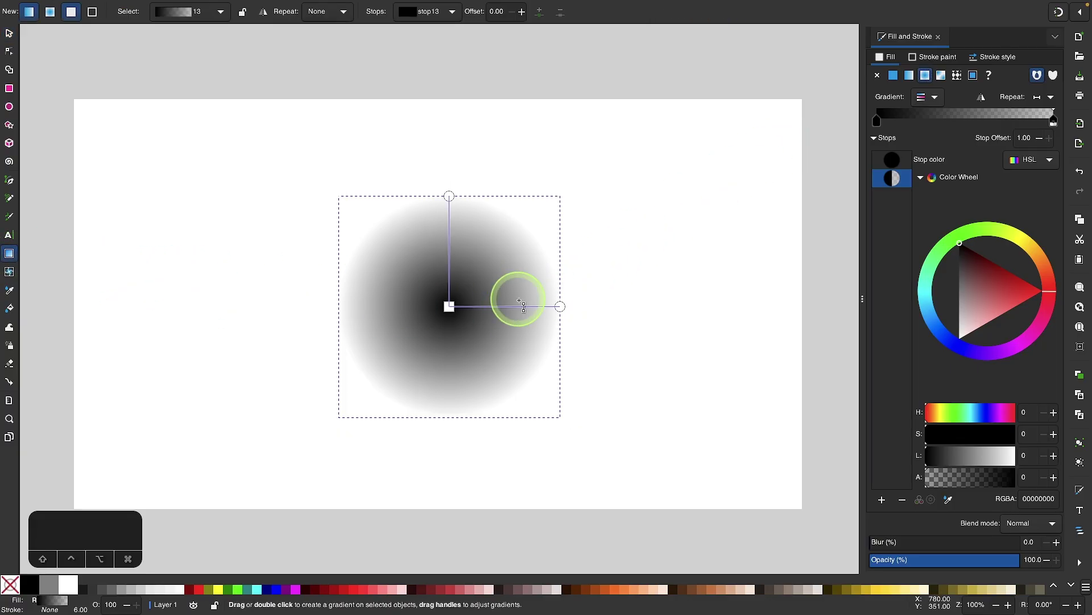
Step: Try shortening the radial gradient's horizontal radius toward the circle's centre, and undo the change
ctrl+scroll(518, 298, up, 1)
scroll(519, 302, down, 1)
scroll(519, 301, left, 1)
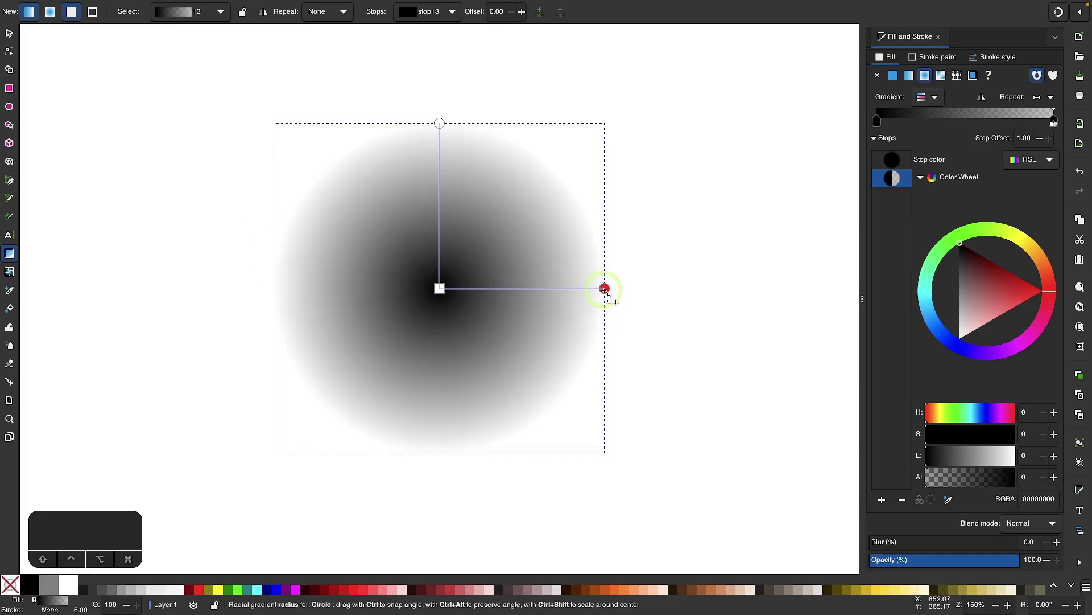
drag(581, 290, 500, 290)
key(ctrl+z)
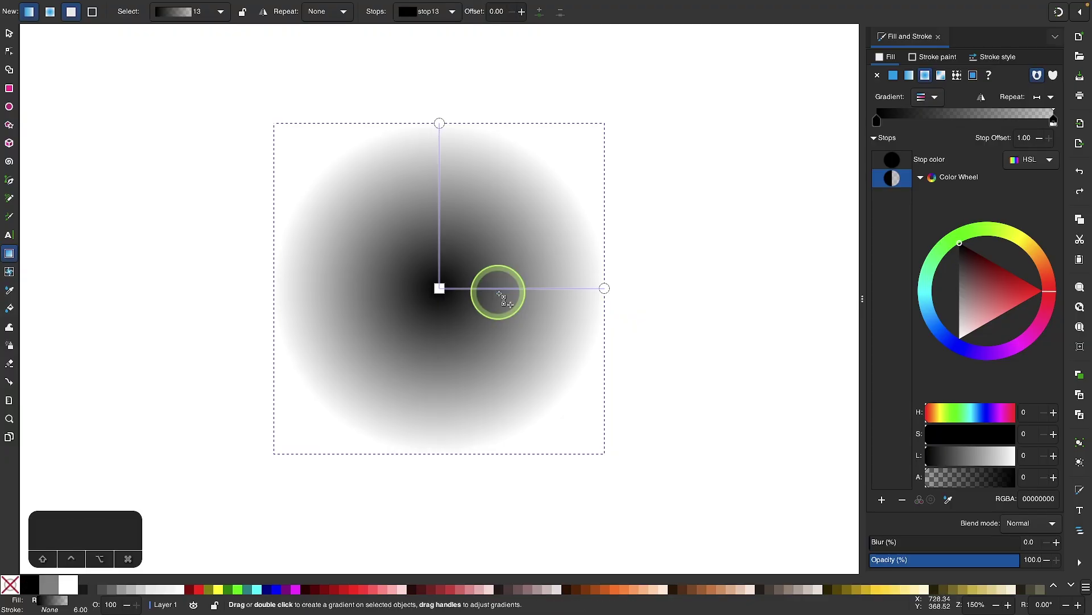
Step: Scale both radii of the circle's radial gradient together slightly inward, keeping the gradient round and centred
drag(605, 288, 531, 288)
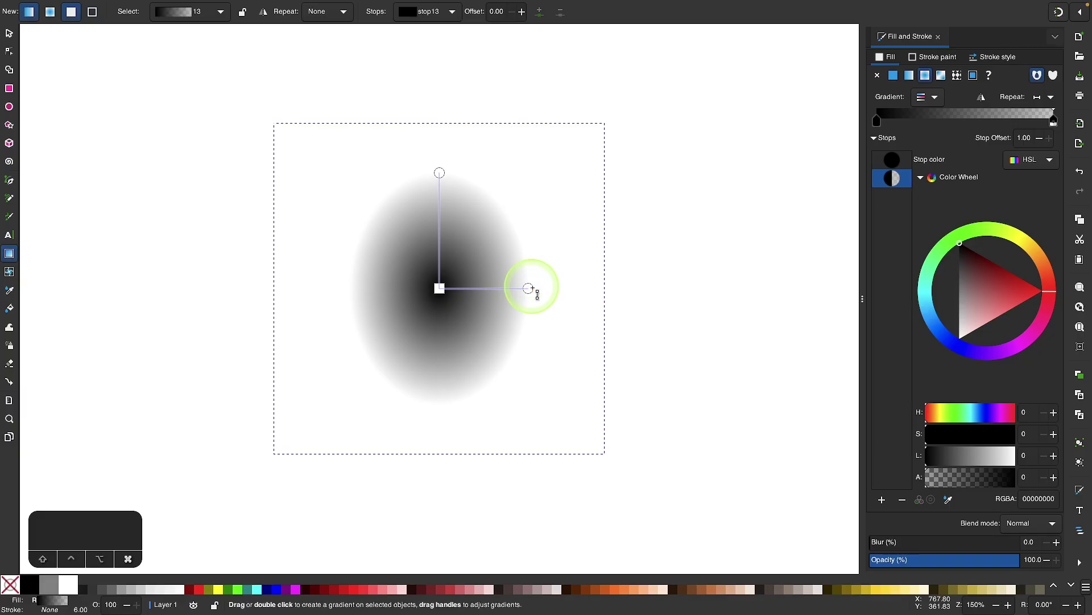
key(super+z)
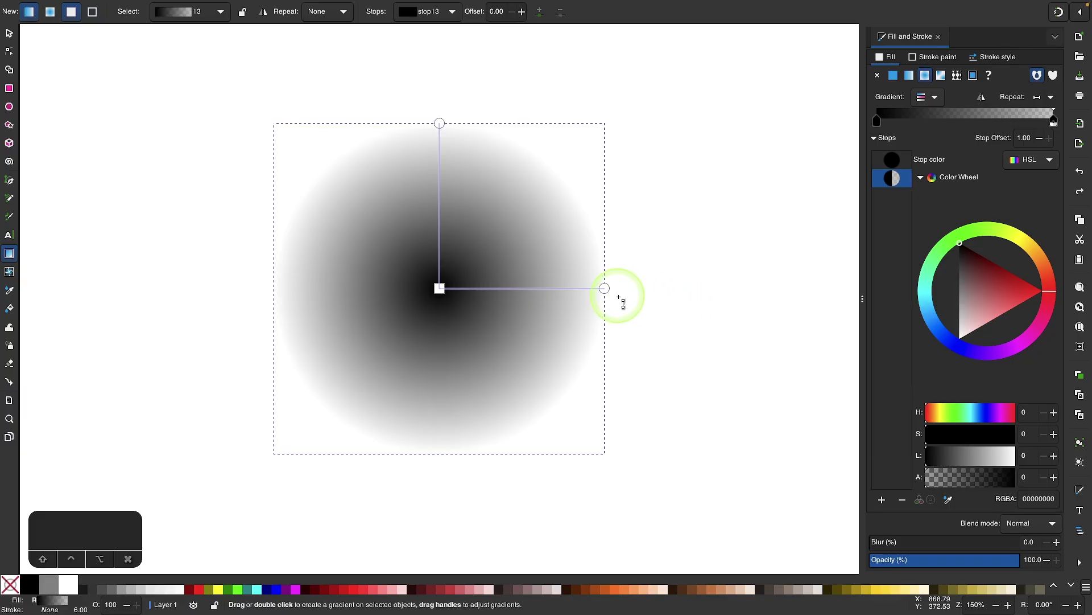
key(shift)
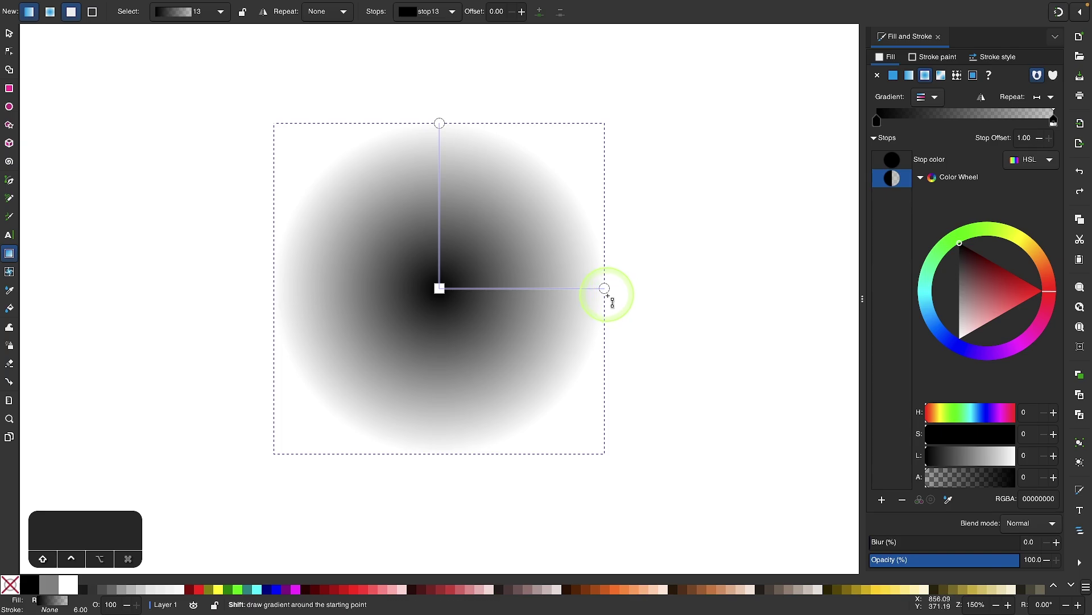
mouse_move(597, 290)
mouse_down()
mouse_move(500, 291)
mouse_move(648, 292)
mouse_move(543, 307)
mouse_move(602, 297)
mouse_up()
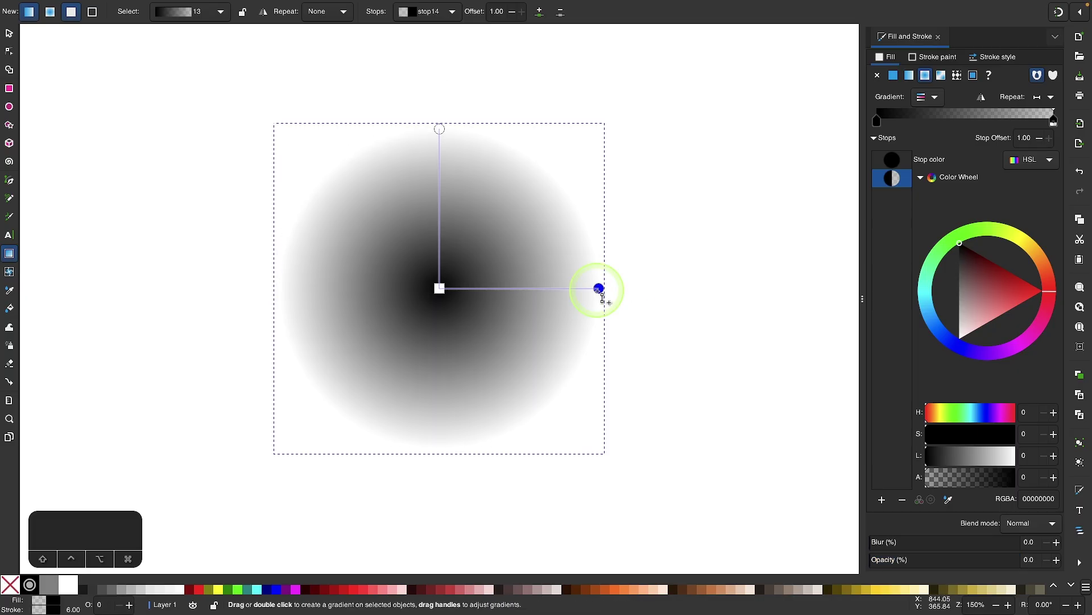
Step: Try a cyan middle stop at offset 0.59 in the radial gradient, undo the colour, and delete the stop
double_click(534, 288)
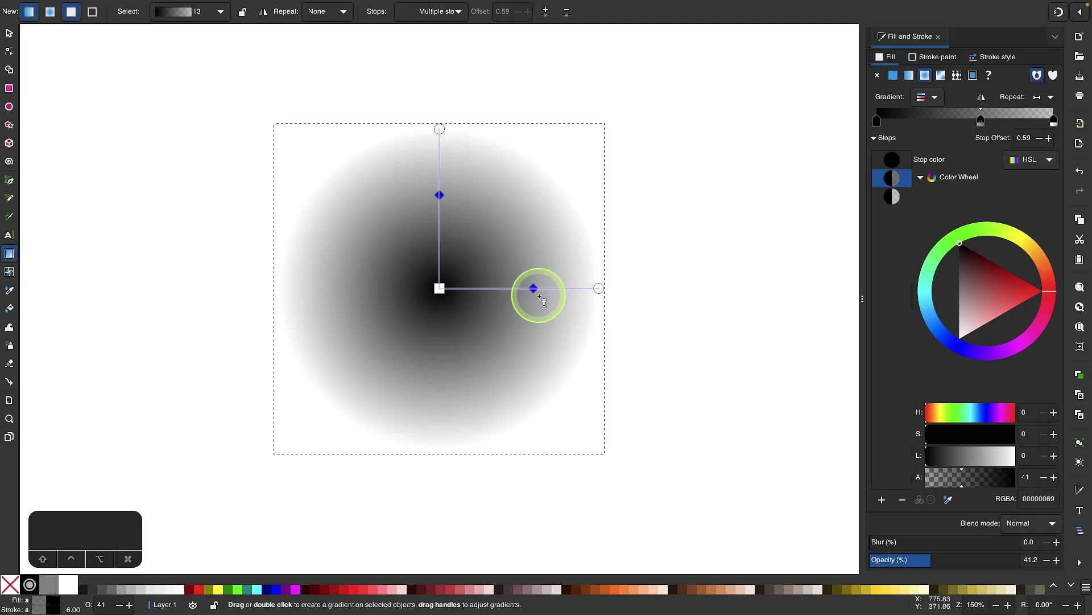
click(256, 591)
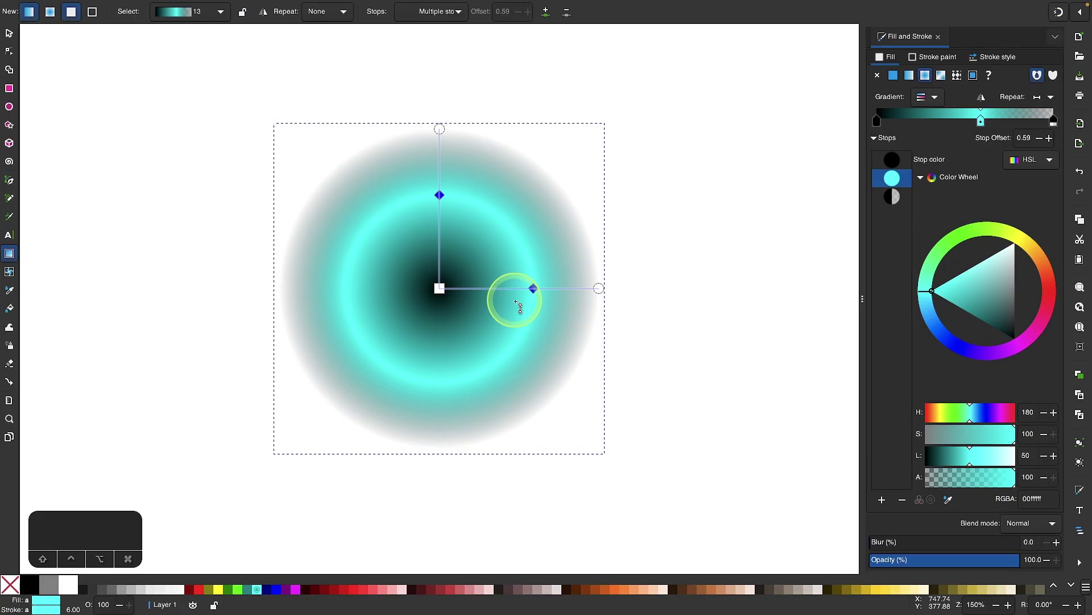
key(super+z)
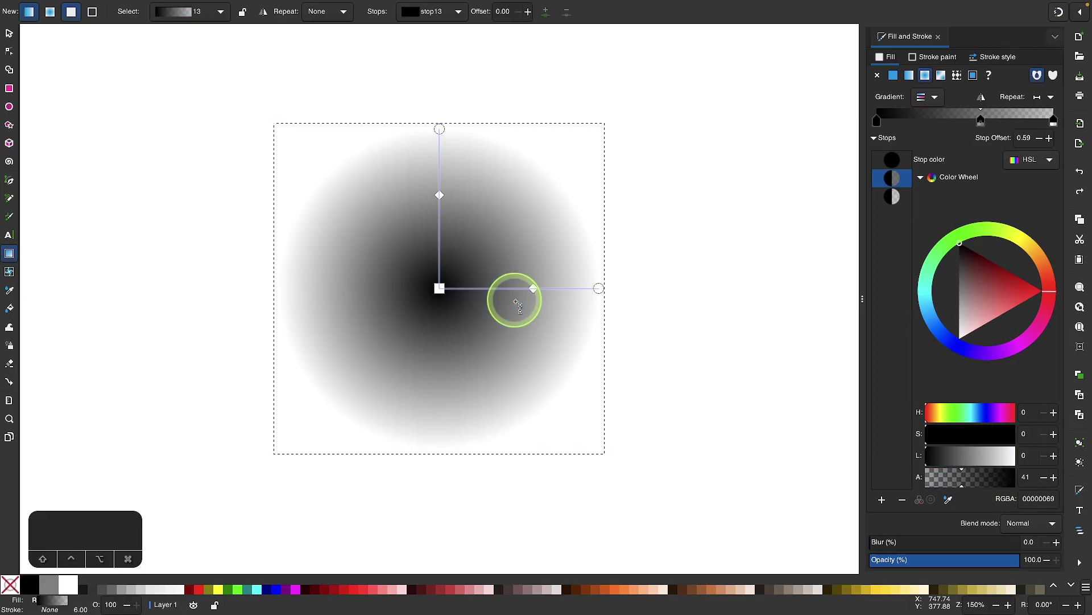
ctrl+alt+click(534, 290)
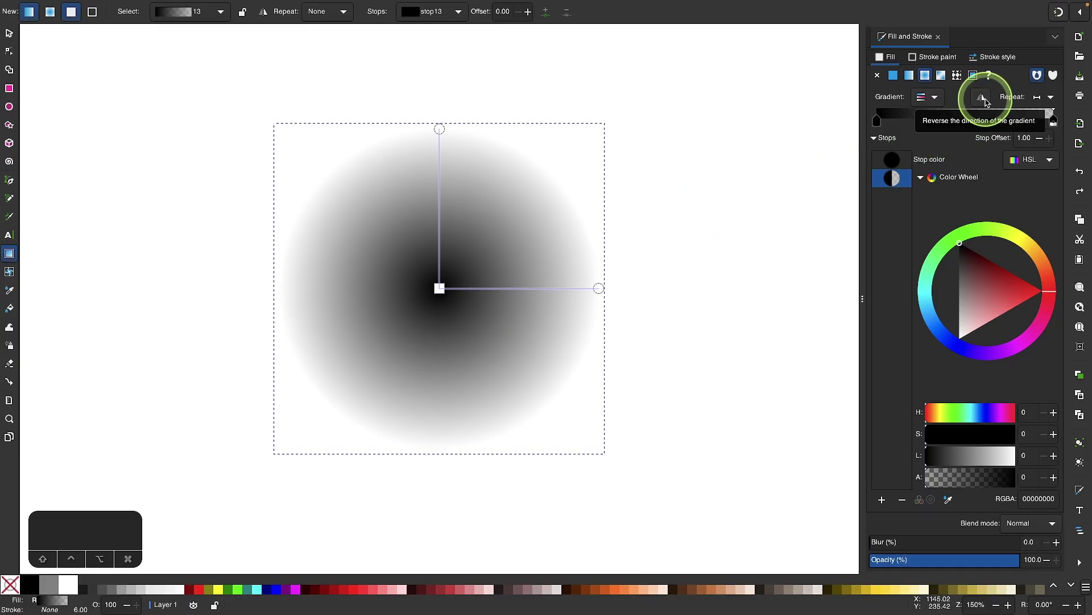
Step: Reverse the radial gradient and make its centre stop opaque white, with alpha 100 and lightness 100
click(983, 99)
click(441, 288)
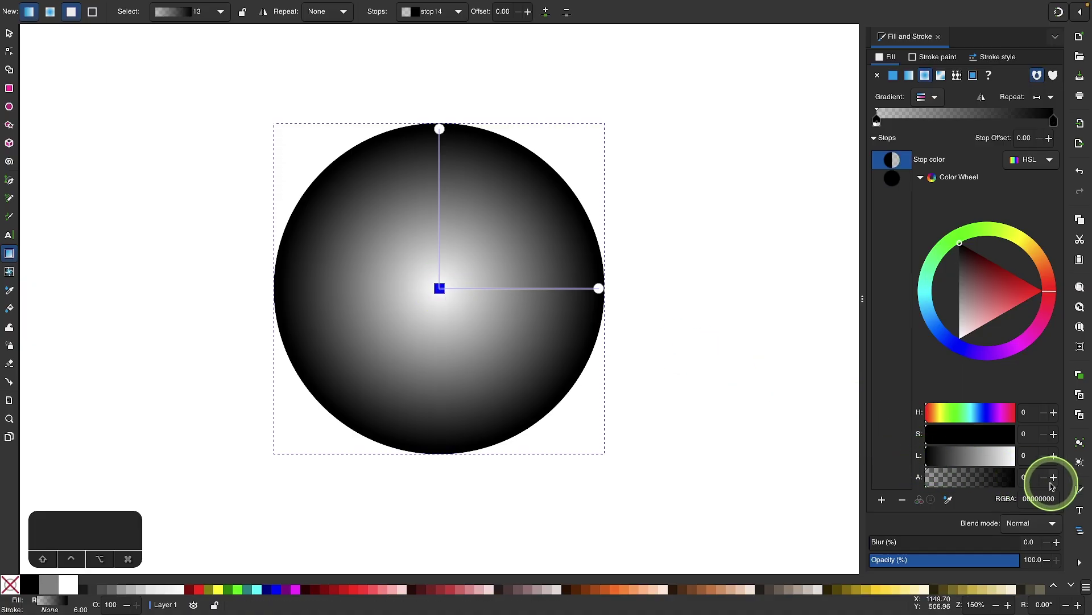
double_click(1029, 478)
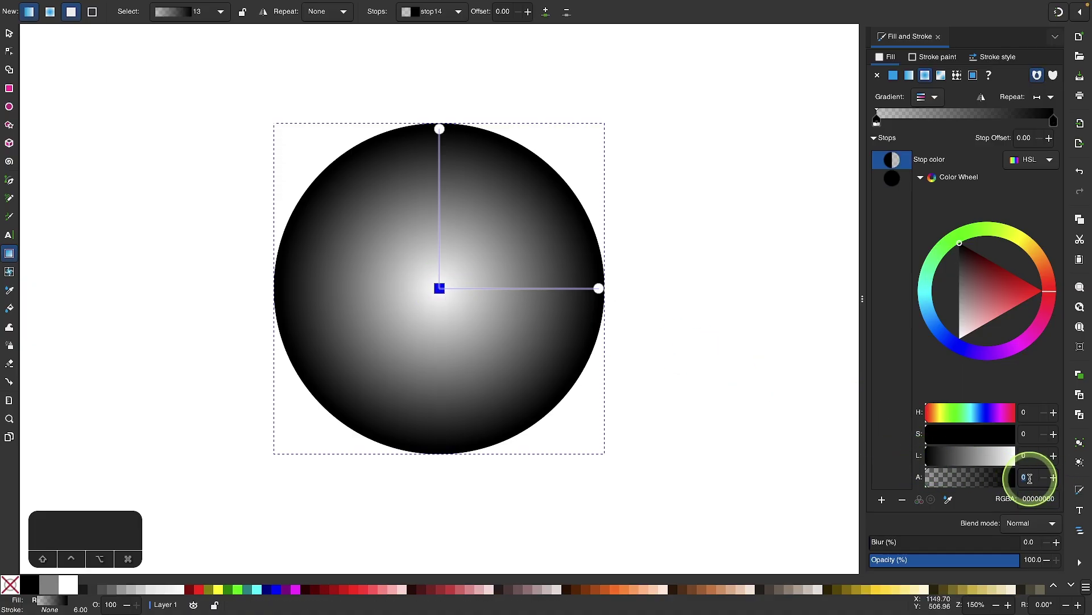
key(Return)
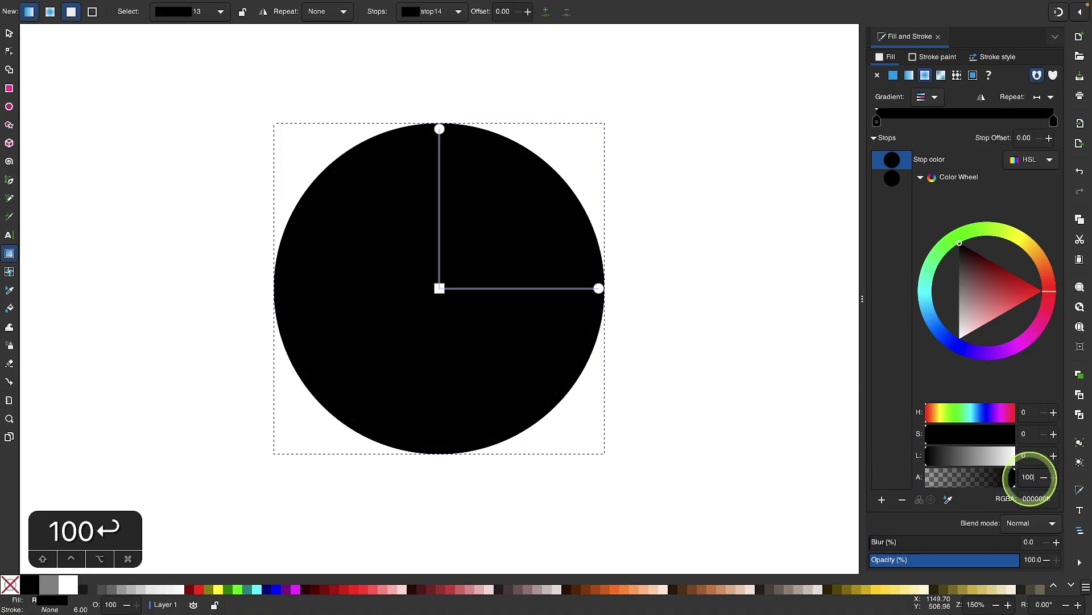
double_click(1028, 457)
text(100)
key(Return)
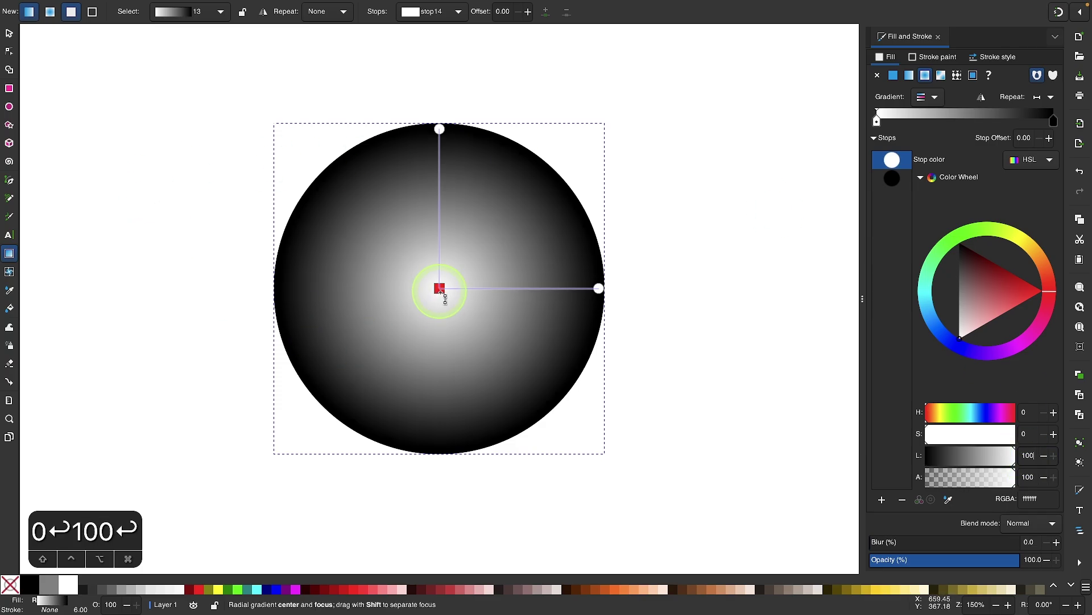
Step: Shade the circle like a sphere by moving the gradient centre toward its upper right, enlarging both radii, and setting the white stop's offset to 0.25
drag(441, 290, 490, 220)
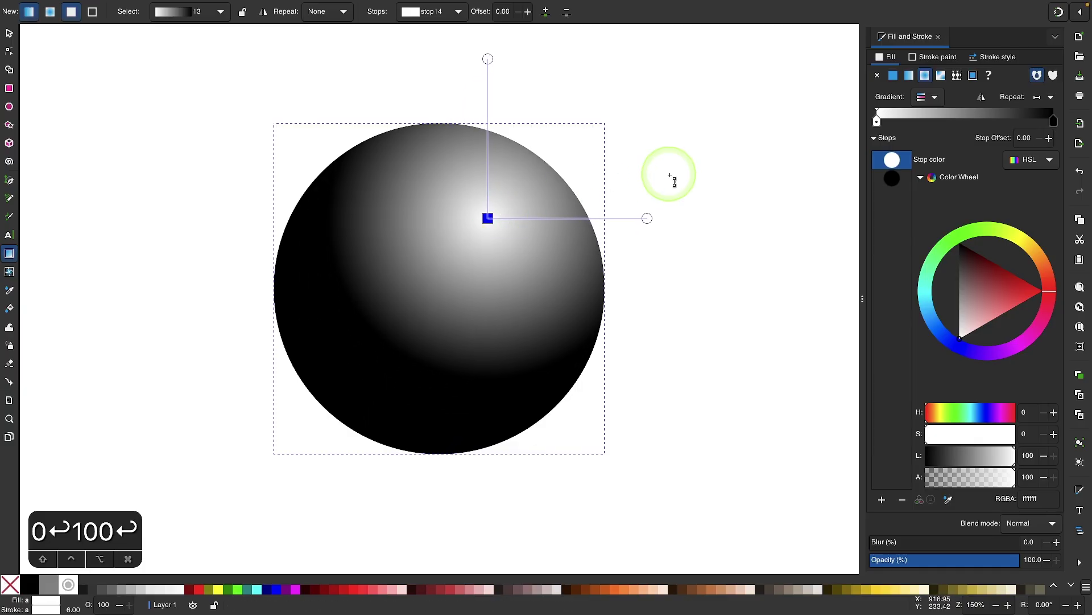
drag(877, 122, 934, 122)
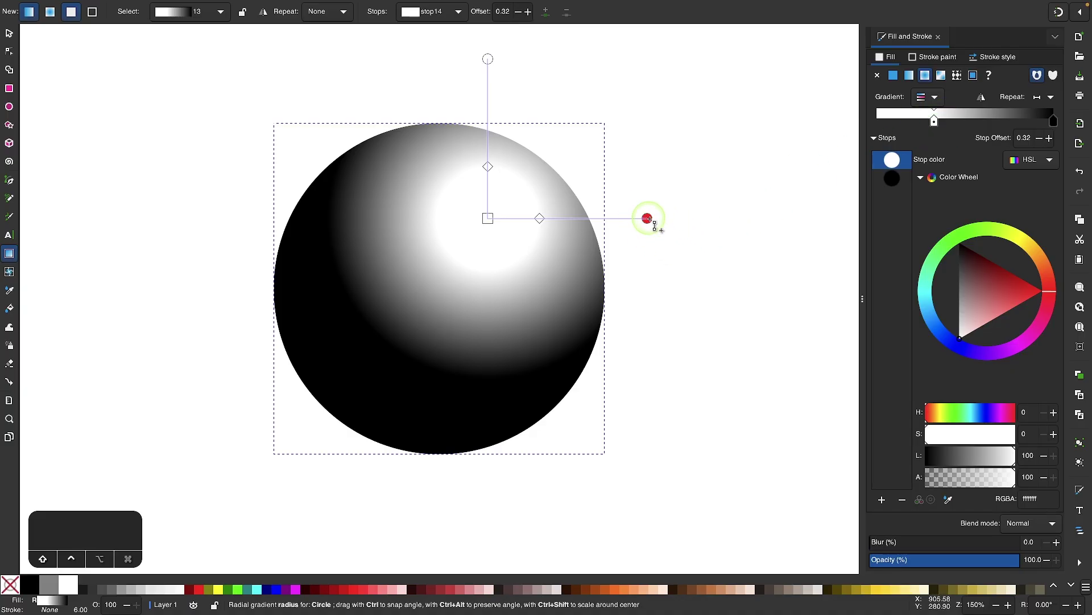
drag(660, 219, 715, 231)
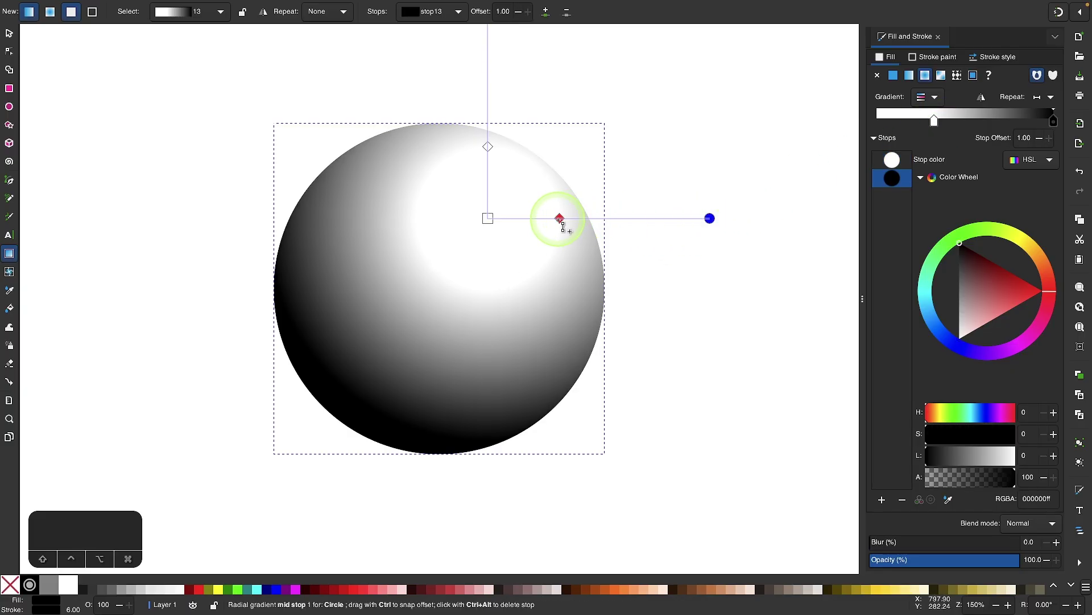
drag(570, 219, 543, 219)
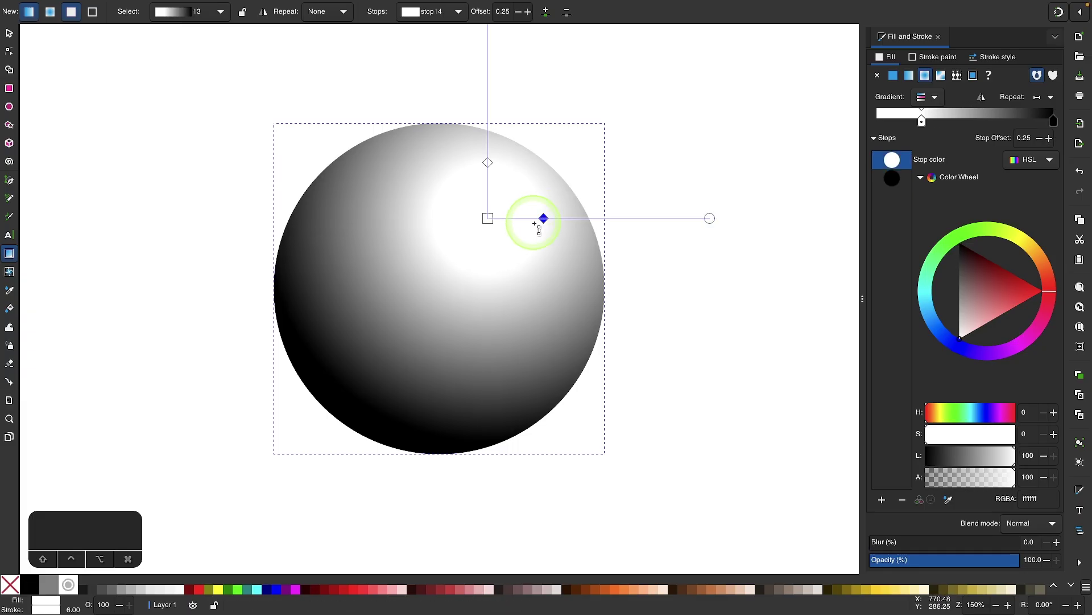
key(5)
click(9, 33)
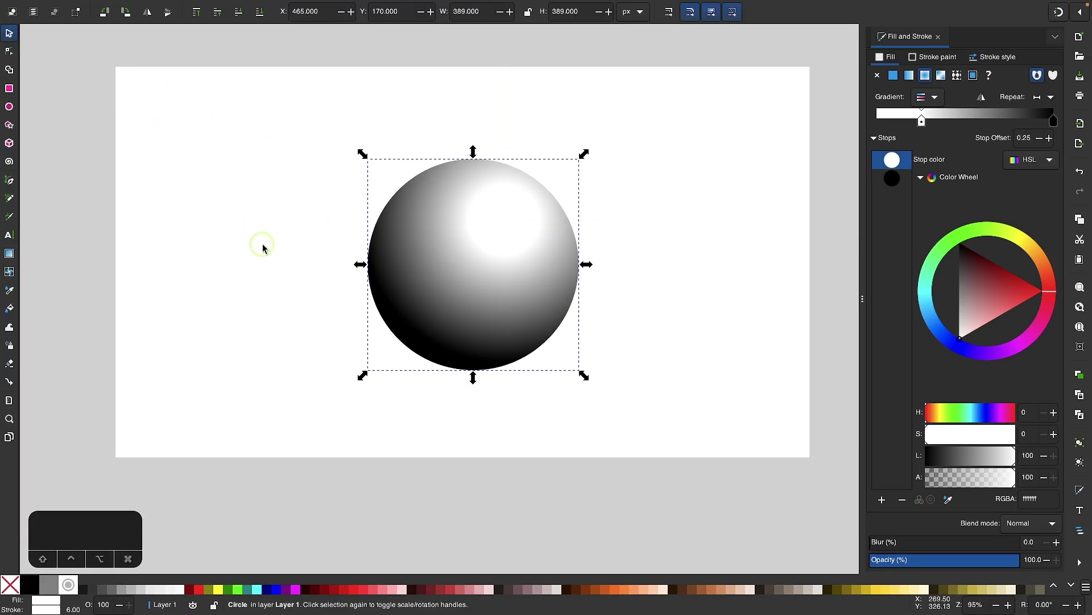
click(262, 244)
Step: Cover the whole landscape artwork with a white rectangle of about 1353 by 783 px without a stroke
ctrl+scroll(261, 244, down, 1)
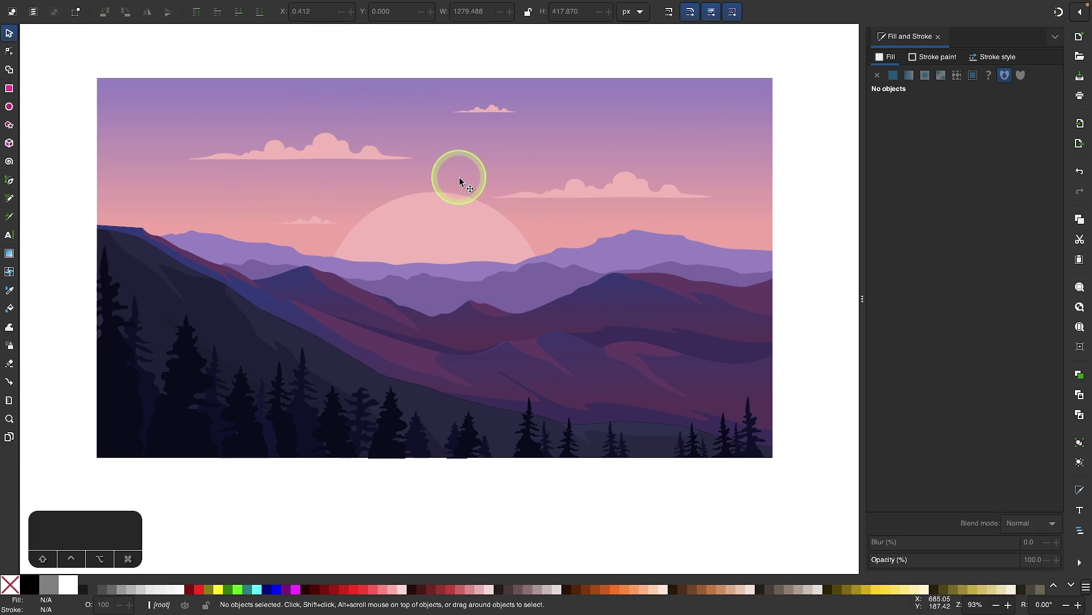
click(10, 89)
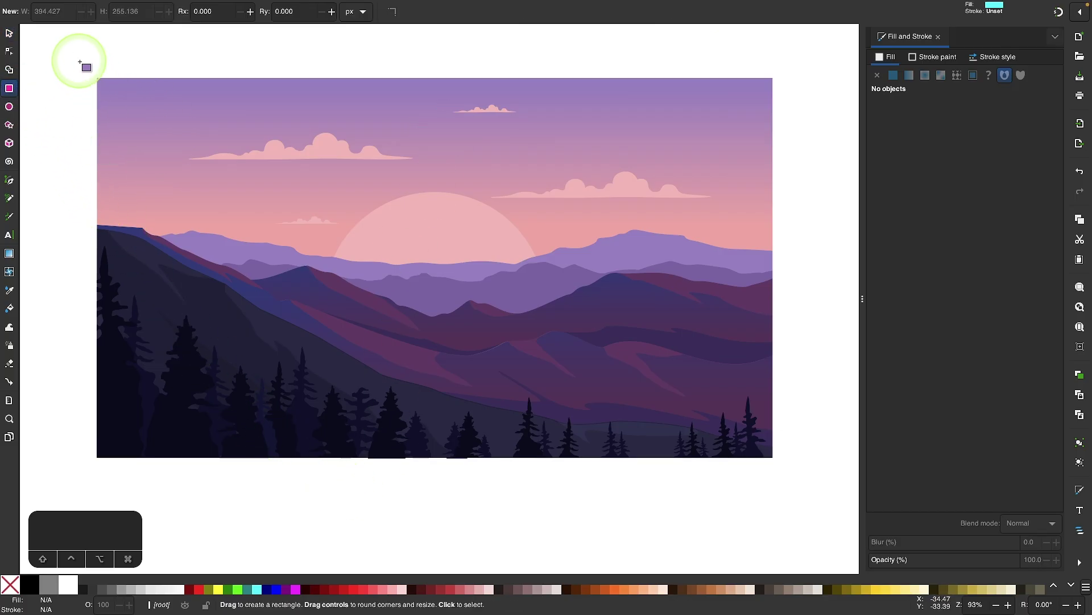
mouse_move(75, 60)
mouse_down()
mouse_move(646, 381)
mouse_move(709, 449)
mouse_move(789, 474)
mouse_up()
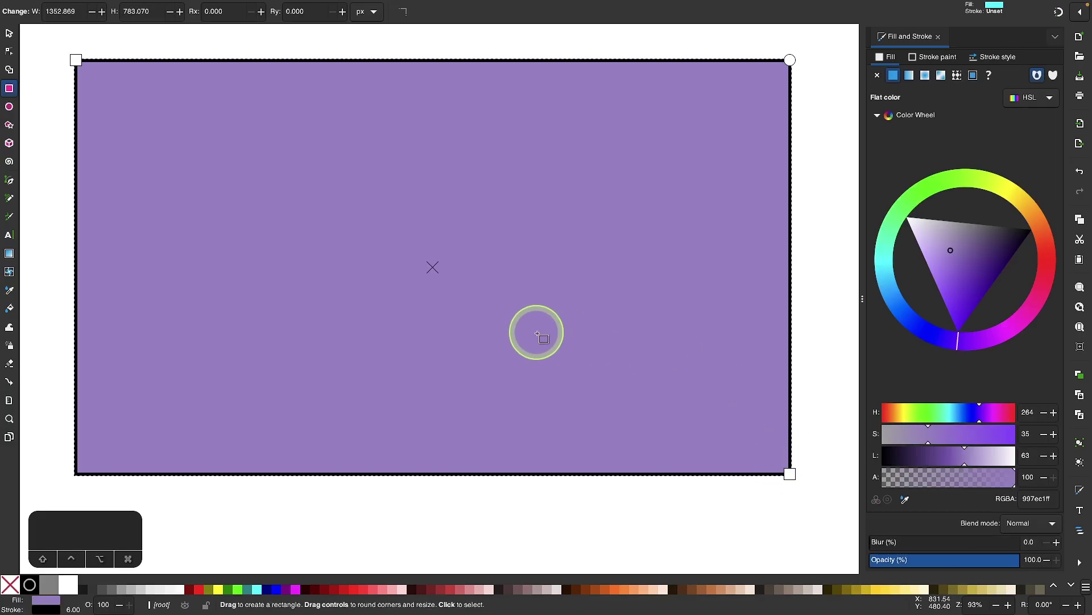
shift+click(8, 587)
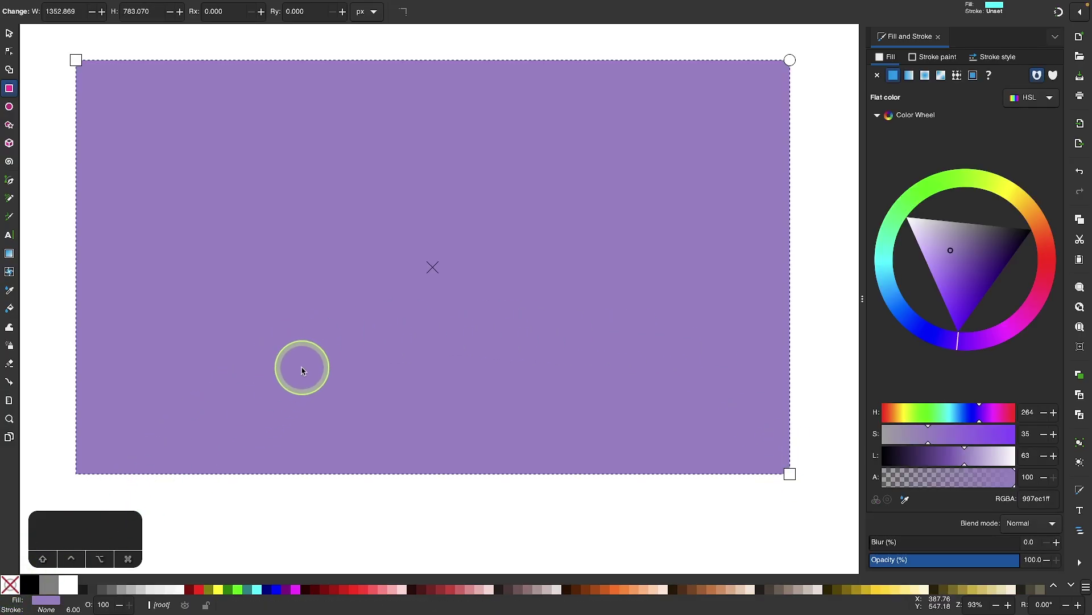
click(69, 589)
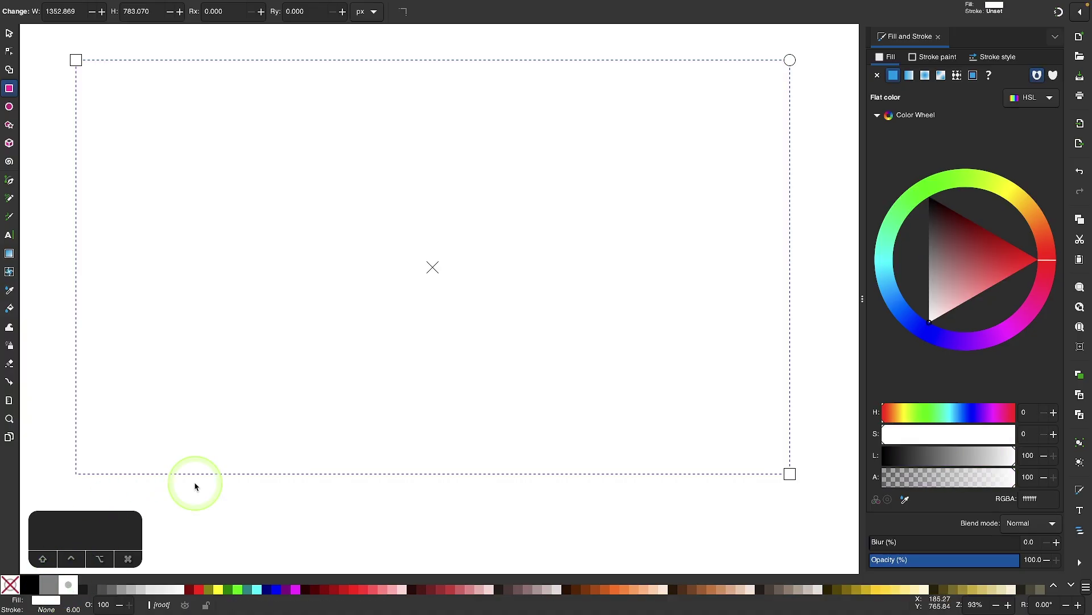
Step: Give the rectangle a radial gradient reversed to be transparent at the centre, and shrink its radii proportionally inside the artwork's edges
click(926, 76)
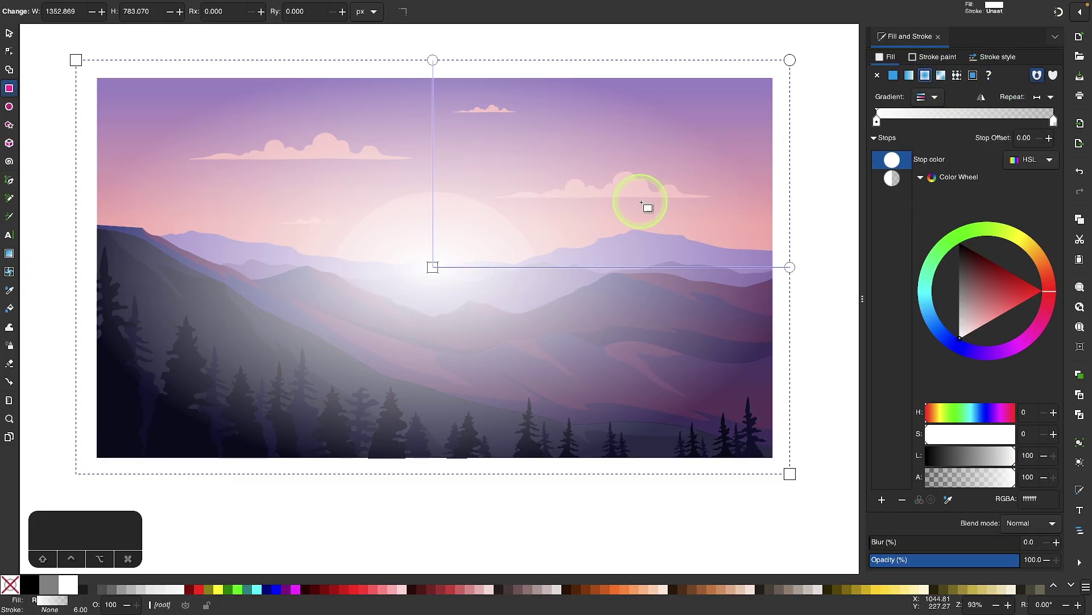
click(983, 99)
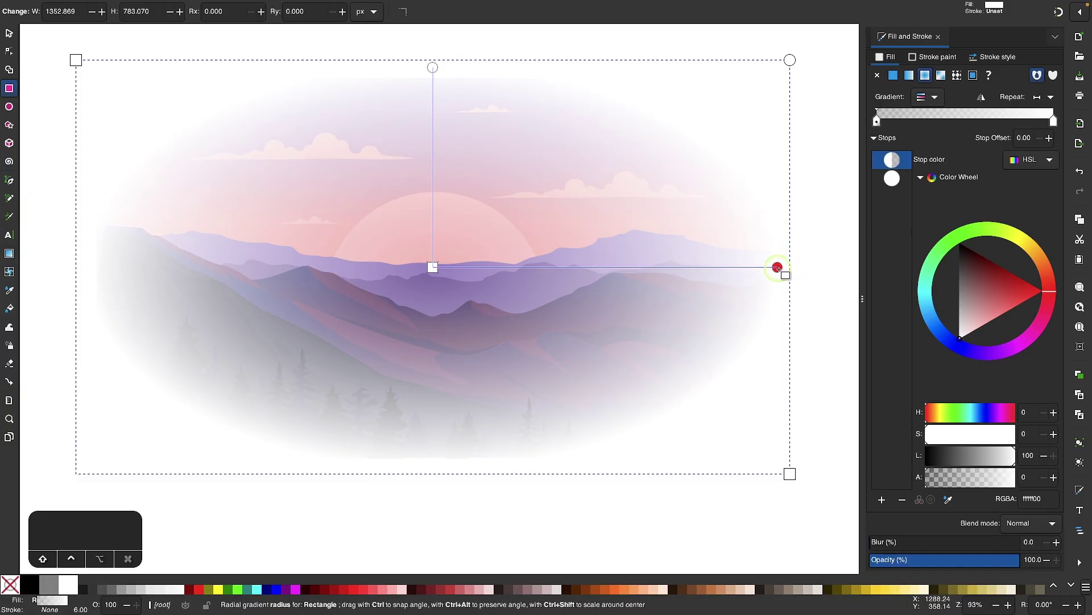
drag(765, 269, 742, 268)
click(740, 267)
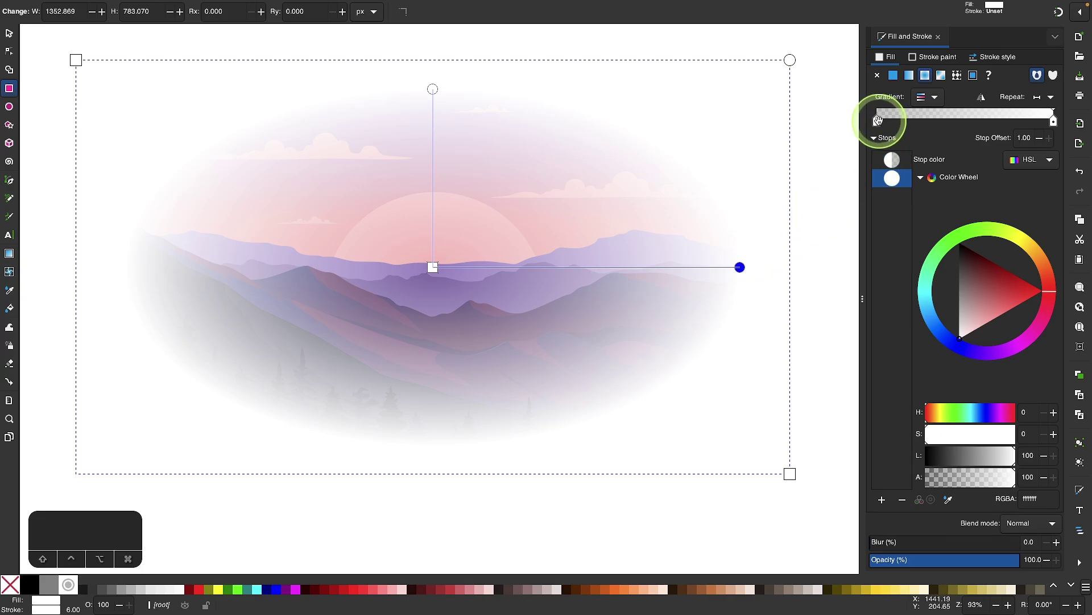
Step: Set the transparent stop's offset to 0.51 to clear the middle of the vignette, and deselect the rectangle
drag(878, 120, 971, 136)
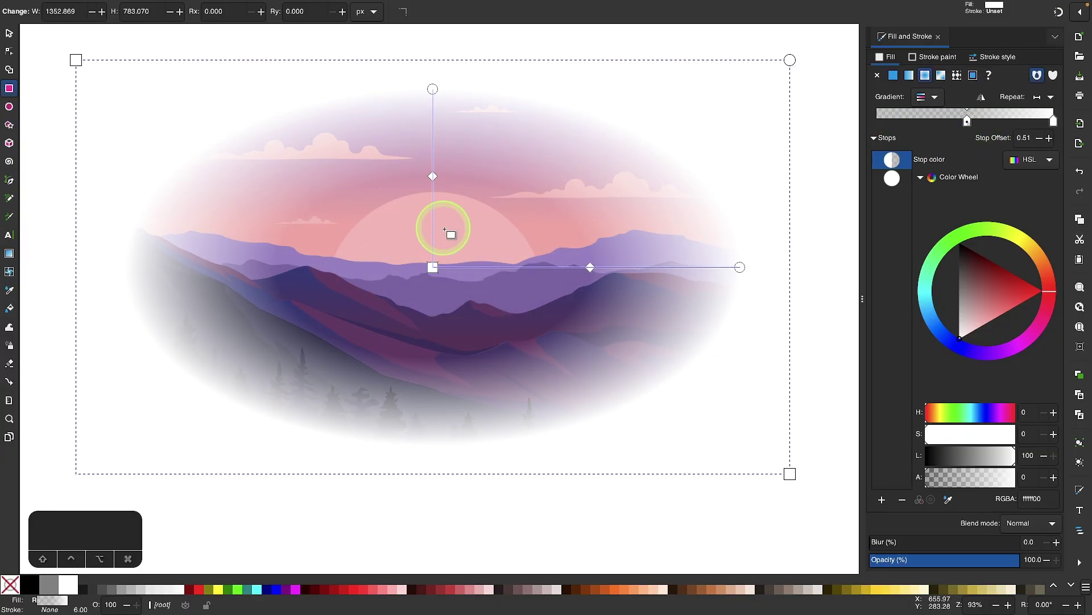
scroll(444, 229, down, 1)
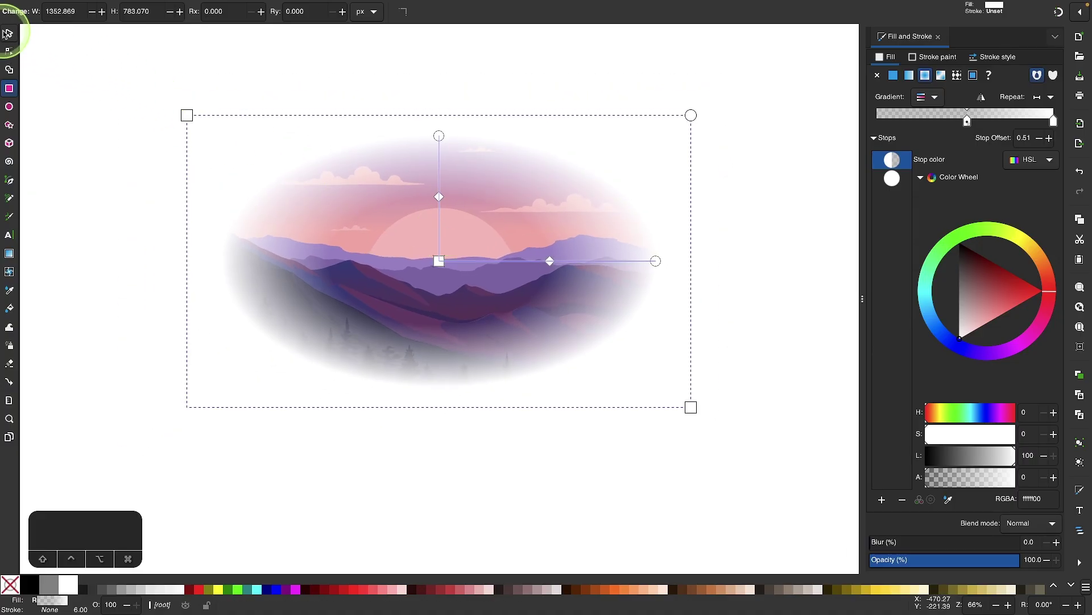
click(7, 33)
click(95, 173)
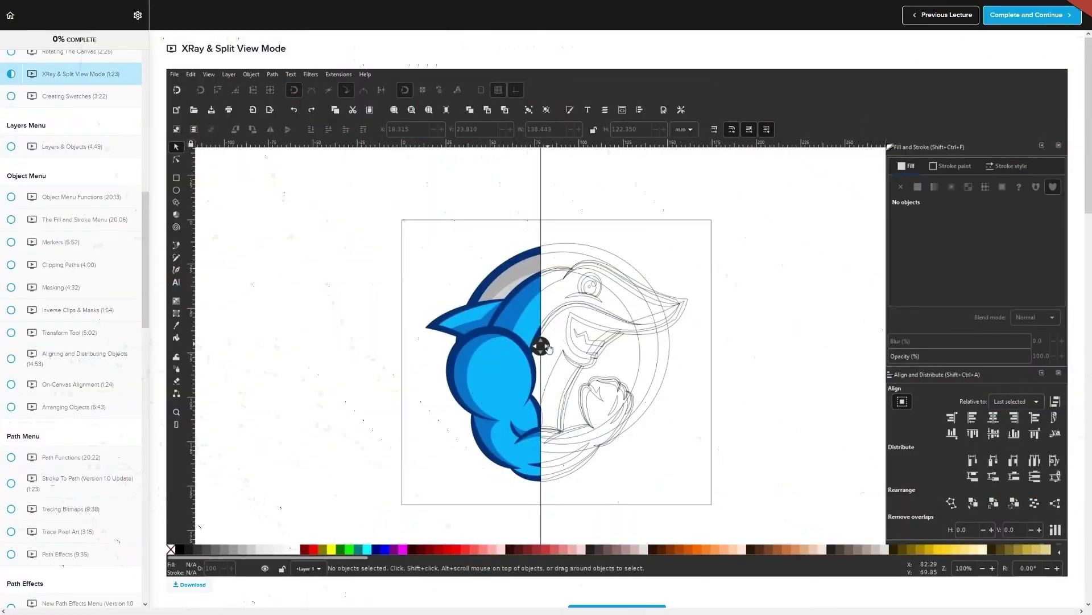
drag(531, 356, 445, 343)
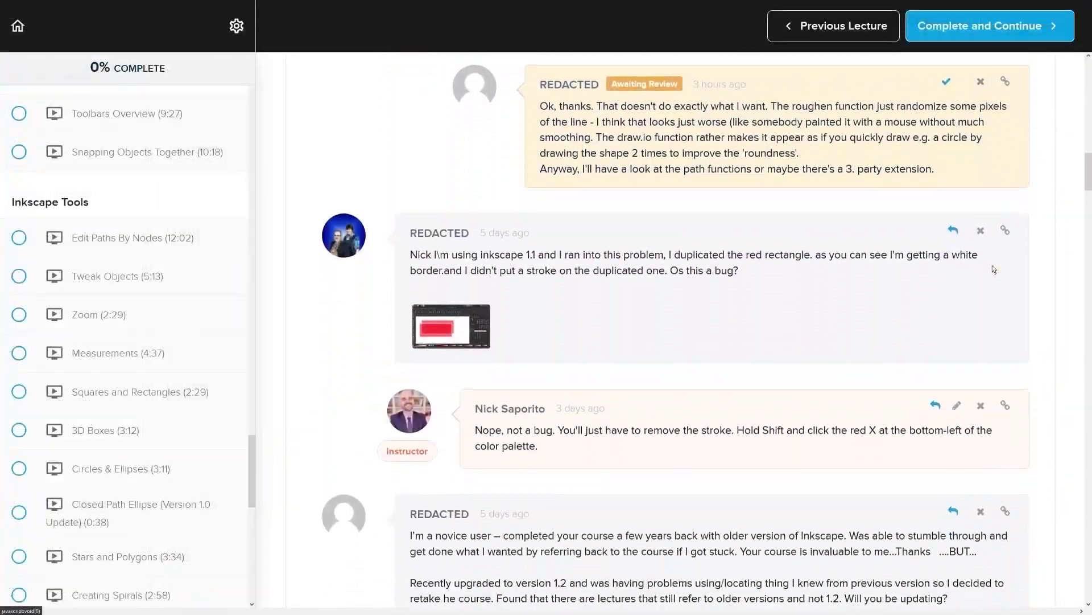
scroll(993, 265, down, 2)
scroll(1019, 260, down, 10)
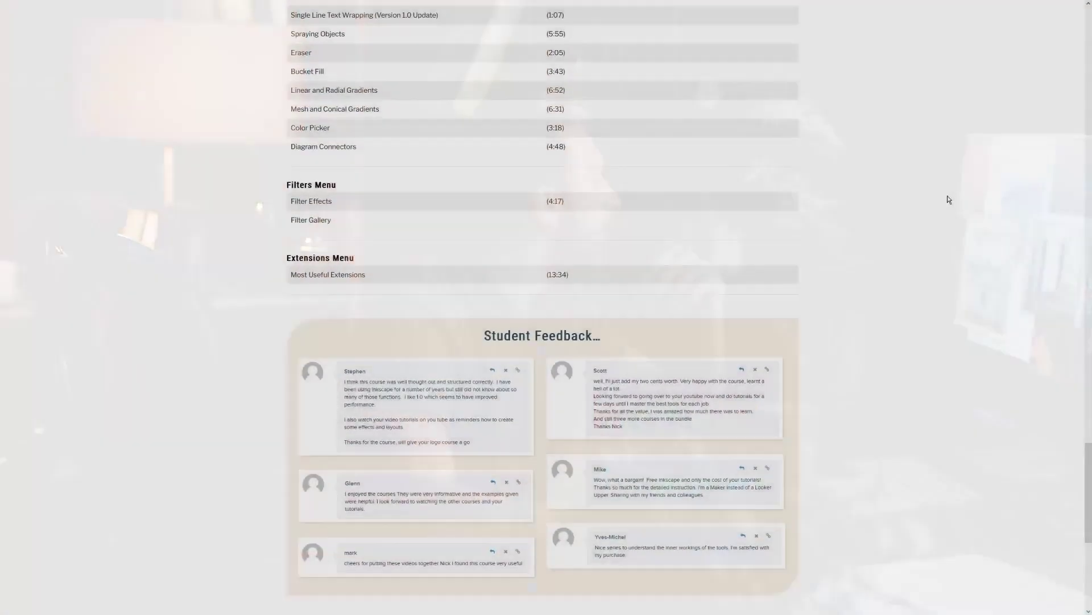
scroll(948, 201, down, 8)
drag(588, 406, 516, 408)
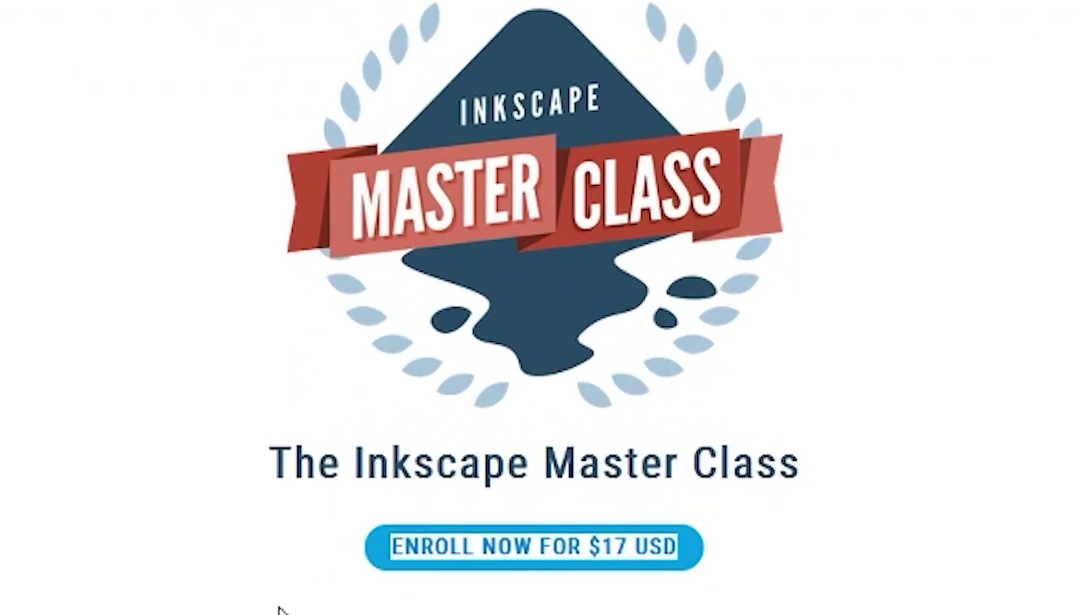